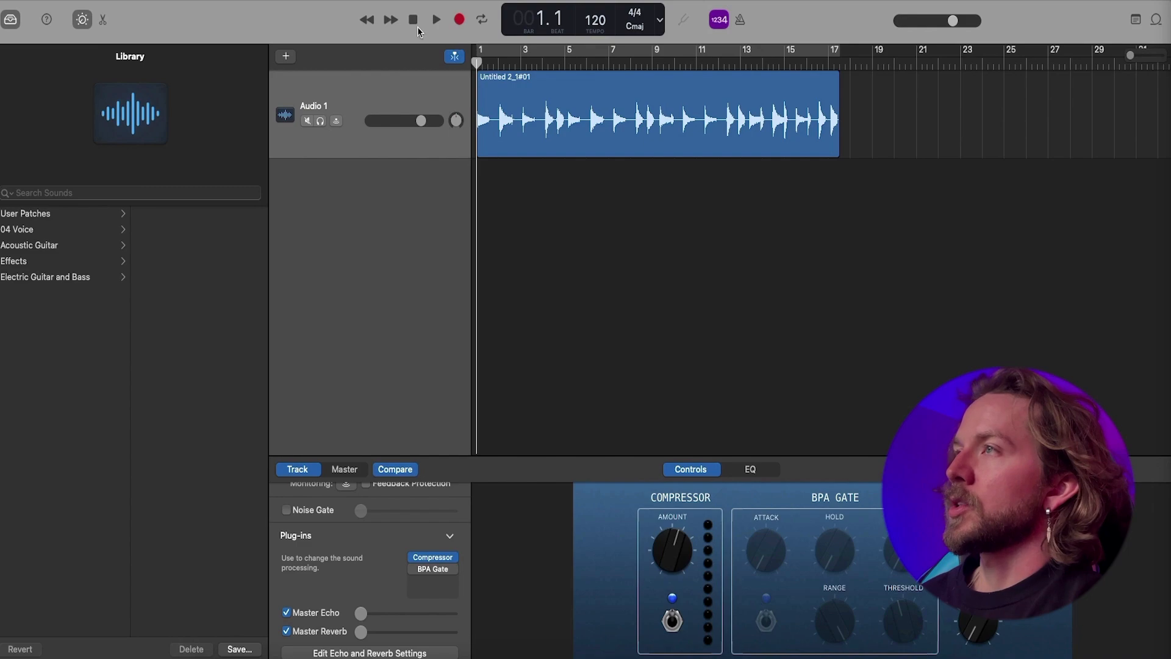
Listen to the opening bars of the Audio 1 recording without the gate, and return the playhead to the start
{"action": "left_click", "coordinate": [415, 23]}
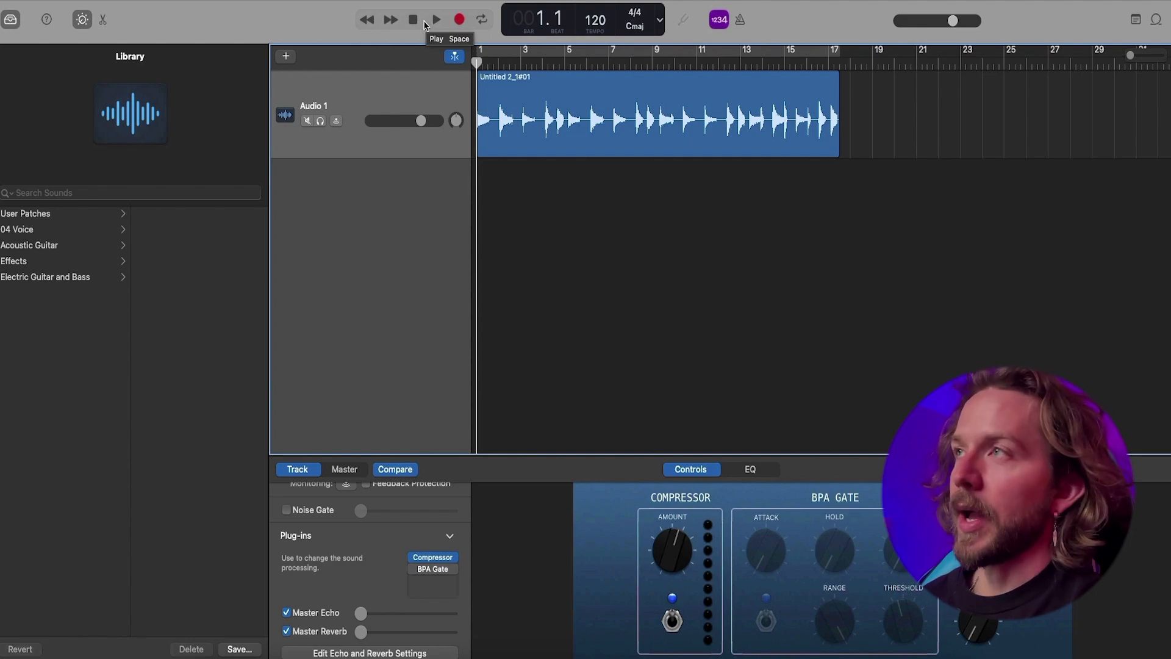
{"action": "left_click", "coordinate": [436, 20]}
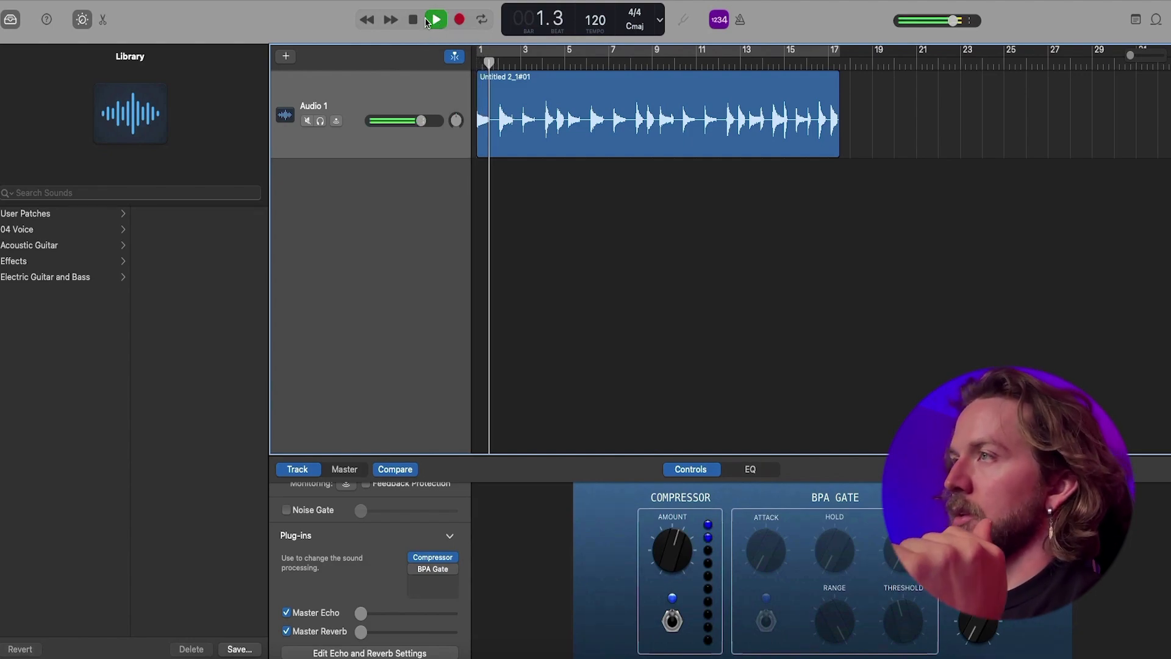
{"action": "key", "text": "XF86AudioRaiseVolume"}
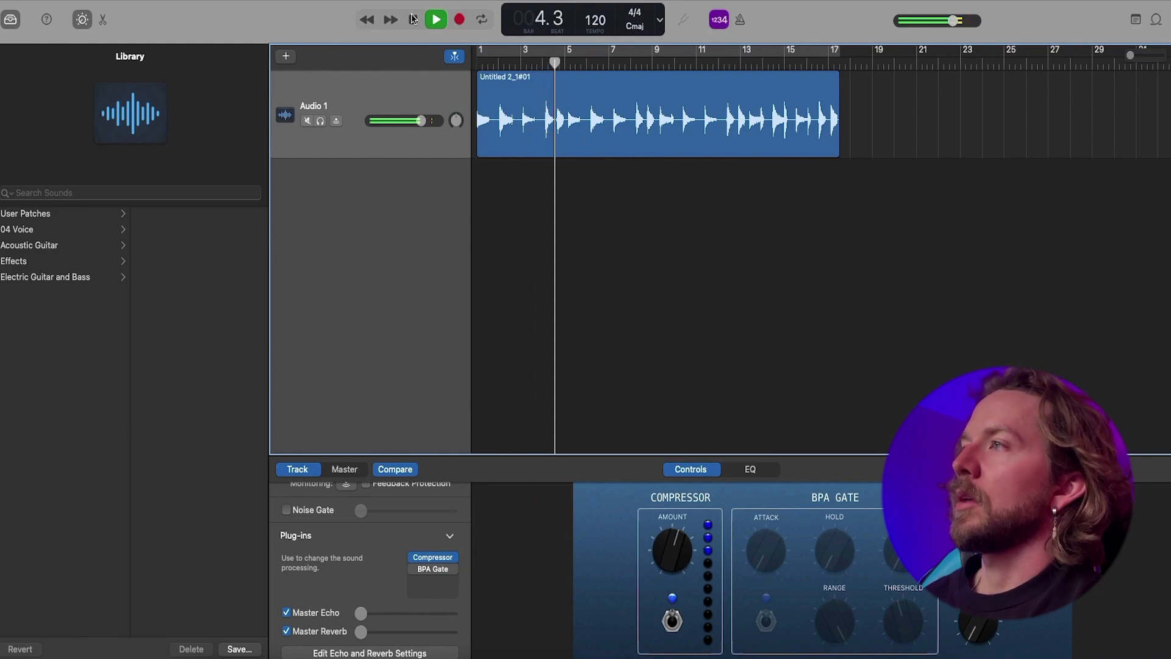
{"action": "left_click", "coordinate": [413, 18]}
{"action": "left_click", "coordinate": [412, 18]}
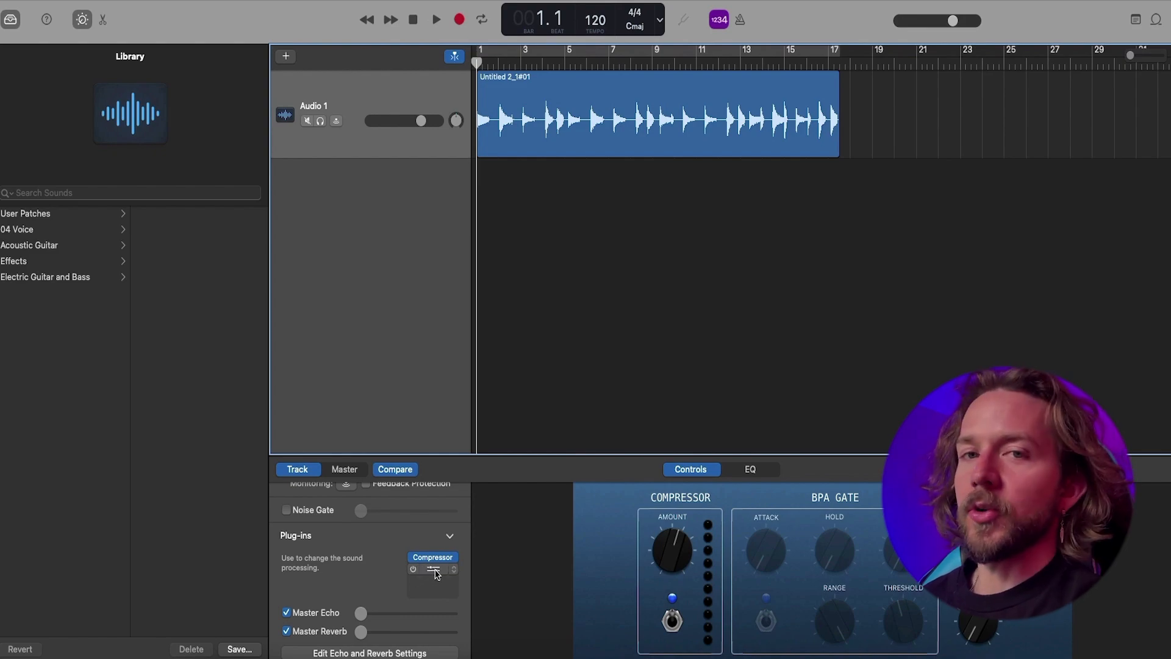
Enable the BPA Gate plug-in on Audio 1 and open its window in the empty area below the audio region
{"action": "left_click", "coordinate": [413, 570]}
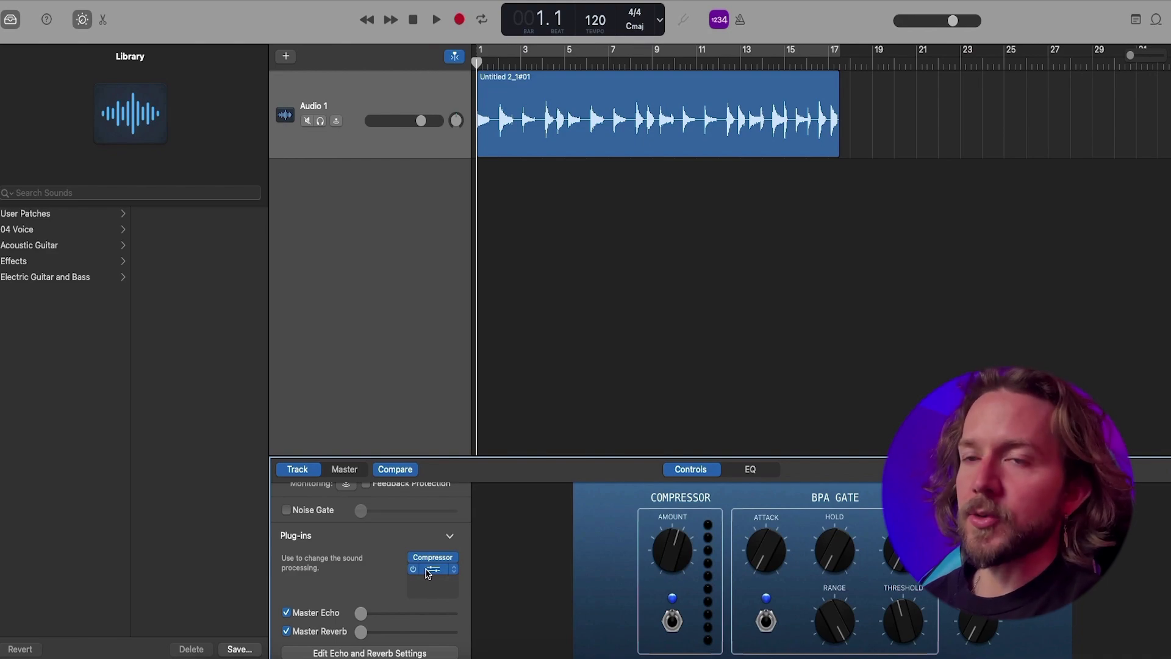
{"action": "left_click", "coordinate": [431, 572]}
{"action": "left_click_drag", "start_coordinate": [628, 180], "coordinate": [842, 219]}
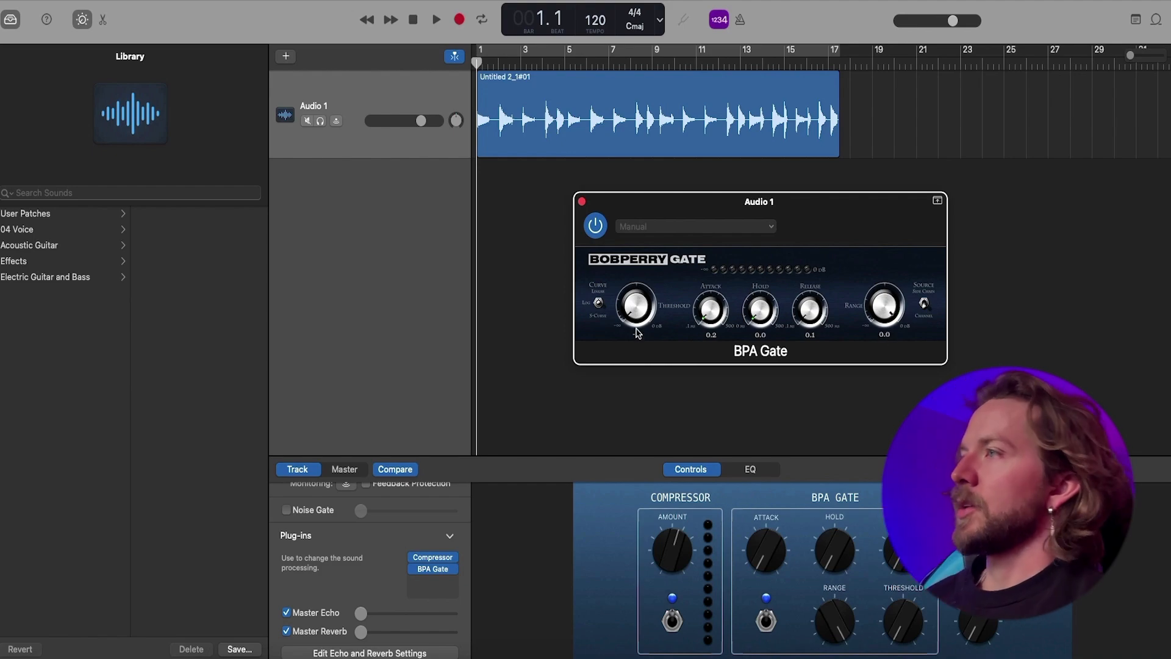
Audition the track through the gate from the start, setting the gate's range to -∞ and its release to 20.4
{"action": "left_click", "coordinate": [433, 20]}
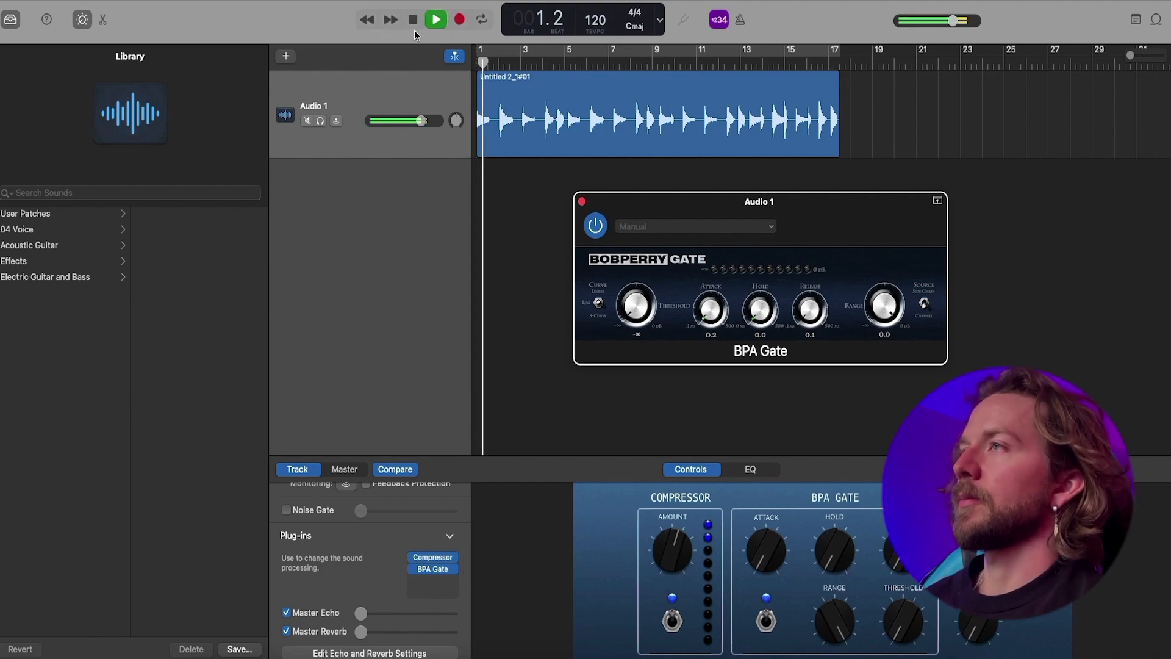
{"action": "left_click", "coordinate": [412, 25]}
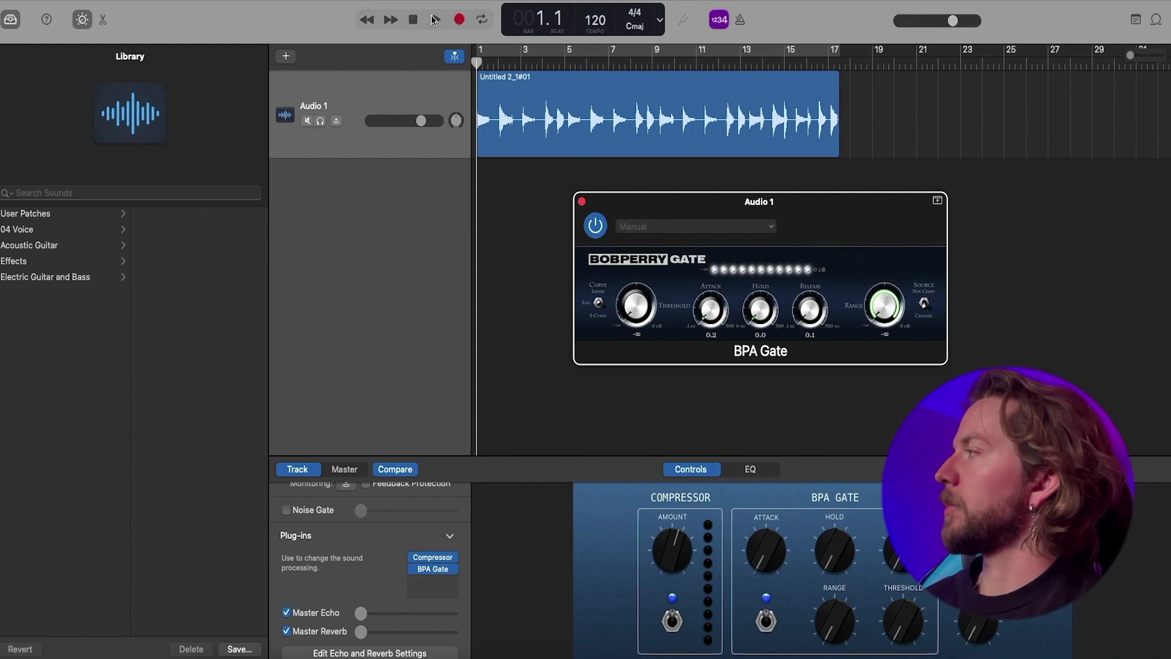
{"action": "left_click", "coordinate": [434, 21]}
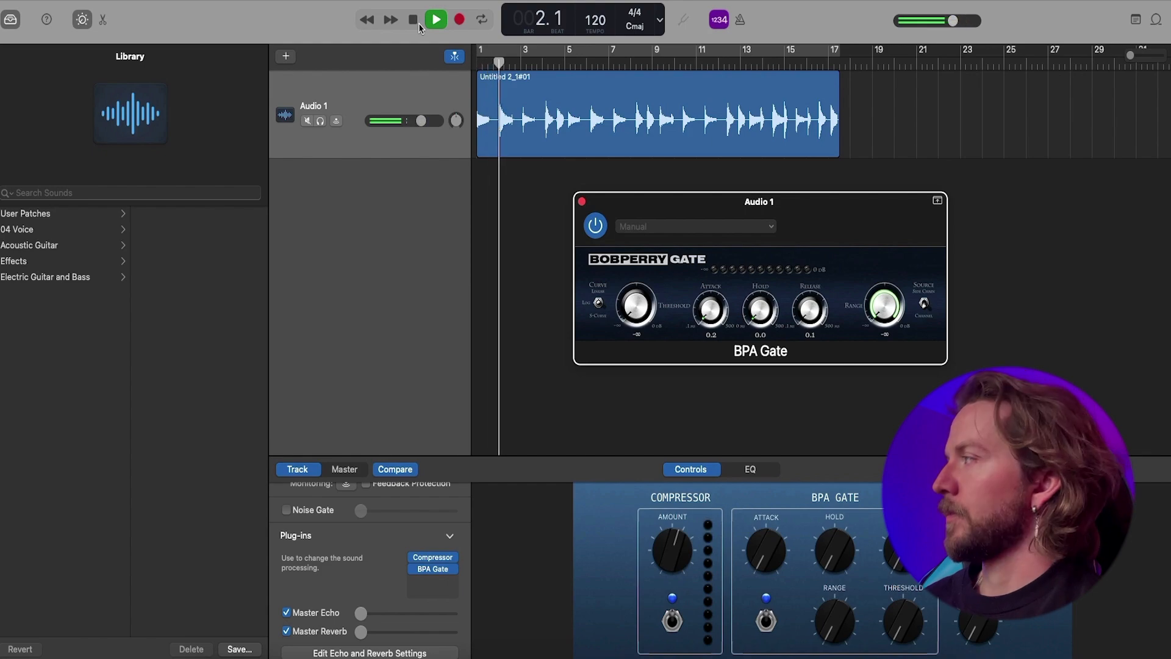
{"action": "double_click", "coordinate": [419, 23]}
{"action": "key", "text": "space"}
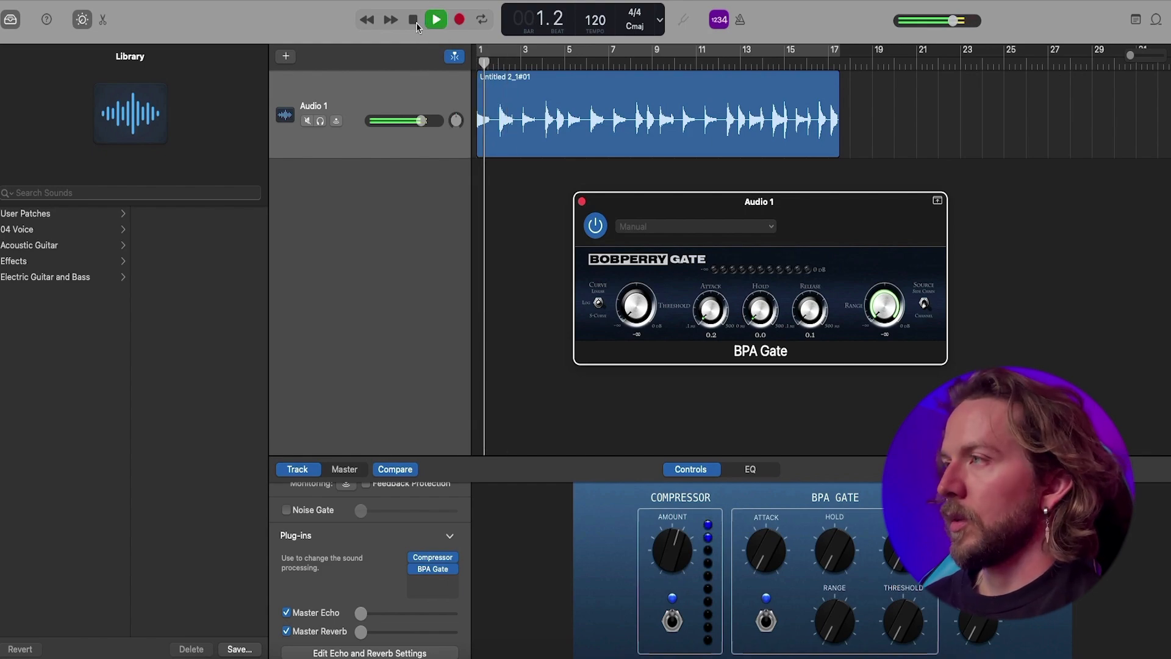
{"action": "left_click", "coordinate": [416, 23]}
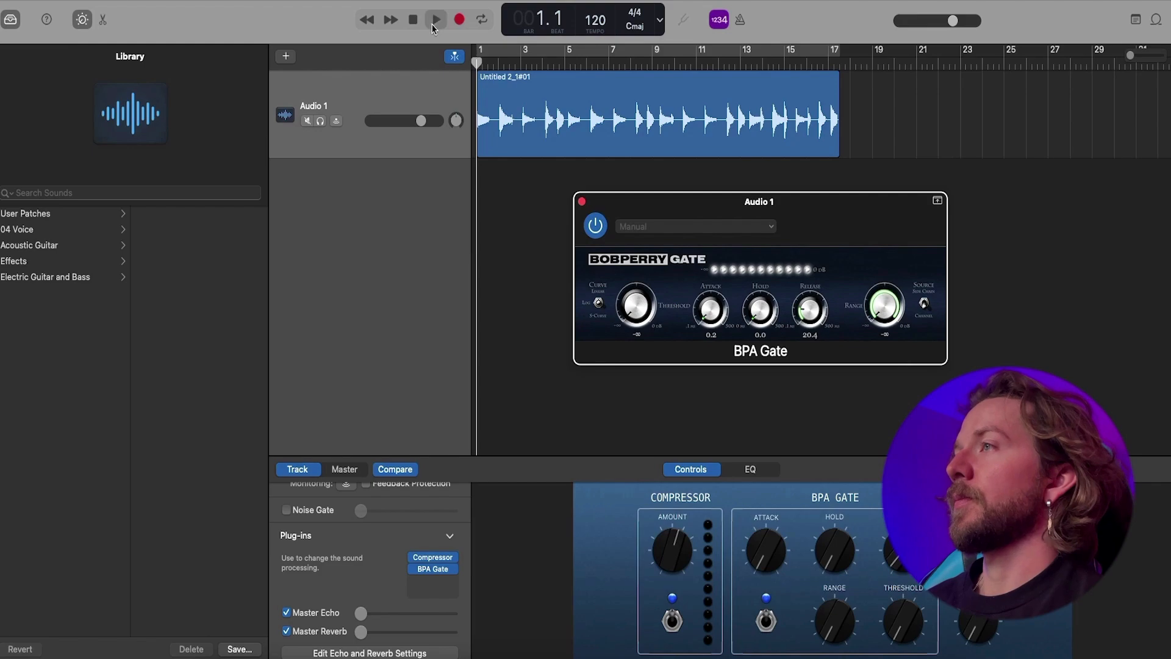
Play the track from the start and raise the gate's threshold to -27.5, stopping playback when done
{"action": "left_click", "coordinate": [433, 23]}
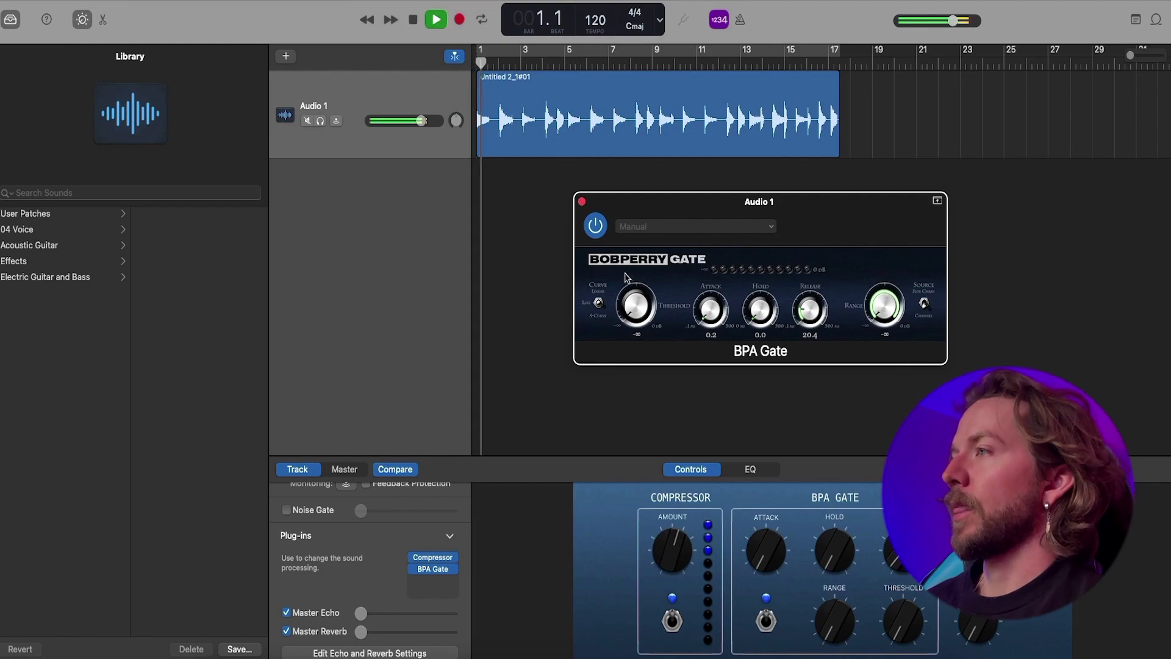
{"action": "mouse_move", "coordinate": [638, 302]}
{"action": "left_mouse_down"}
{"action": "mouse_move", "coordinate": [638, 281]}
{"action": "mouse_move", "coordinate": [636, 308]}
{"action": "left_mouse_up"}
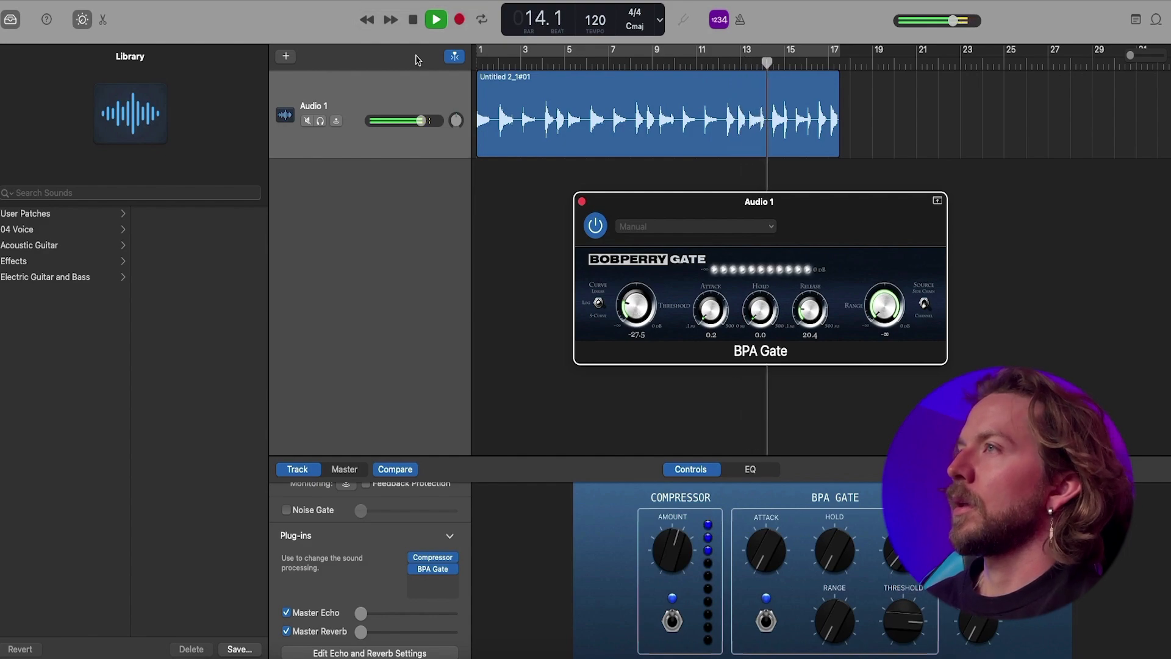
{"action": "key", "text": "space"}
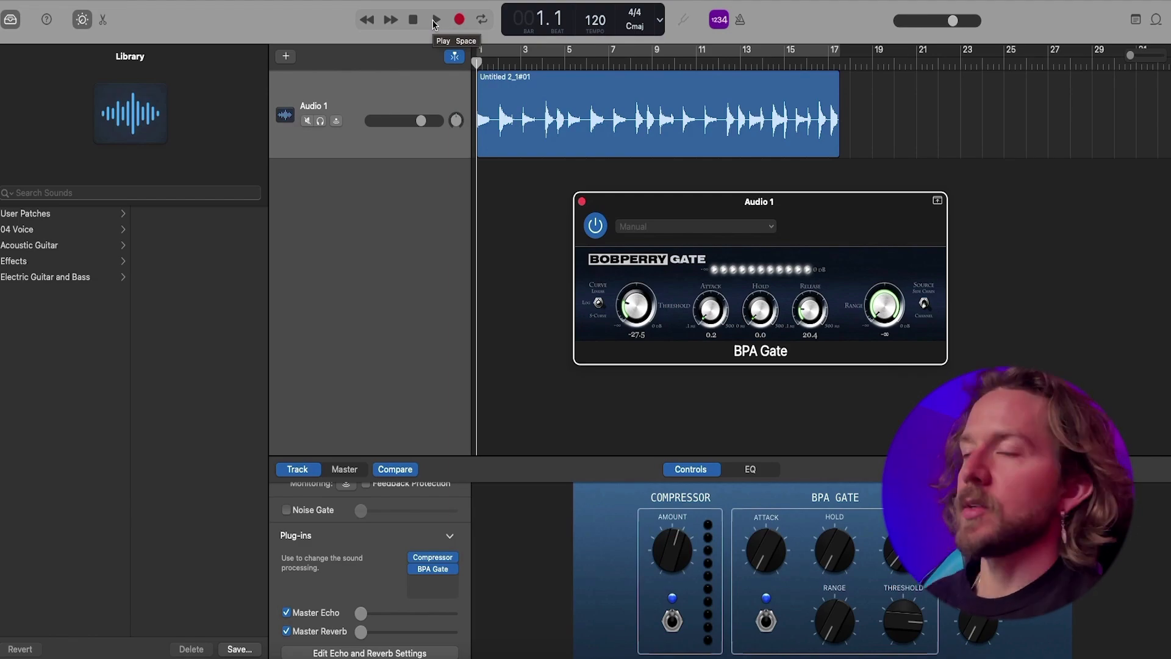
Try a slow attack of 19.7 on the gate during playback, settle on 4.8, and return to the start
{"action": "left_click", "coordinate": [435, 20]}
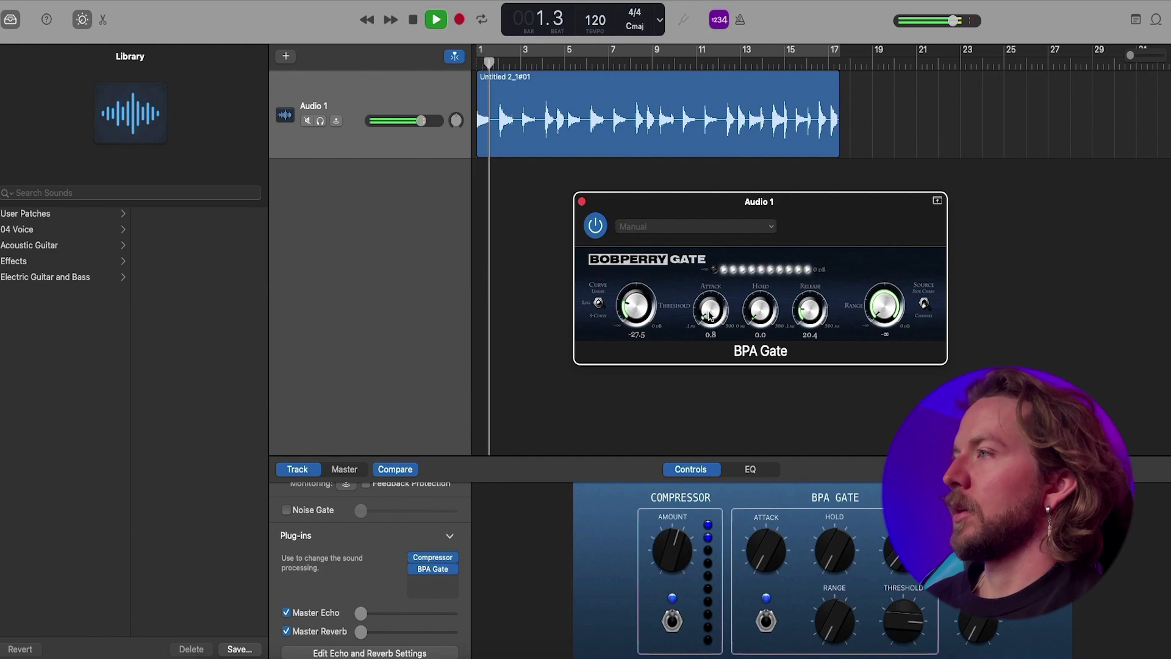
{"action": "left_click_drag", "start_coordinate": [711, 314], "coordinate": [708, 287]}
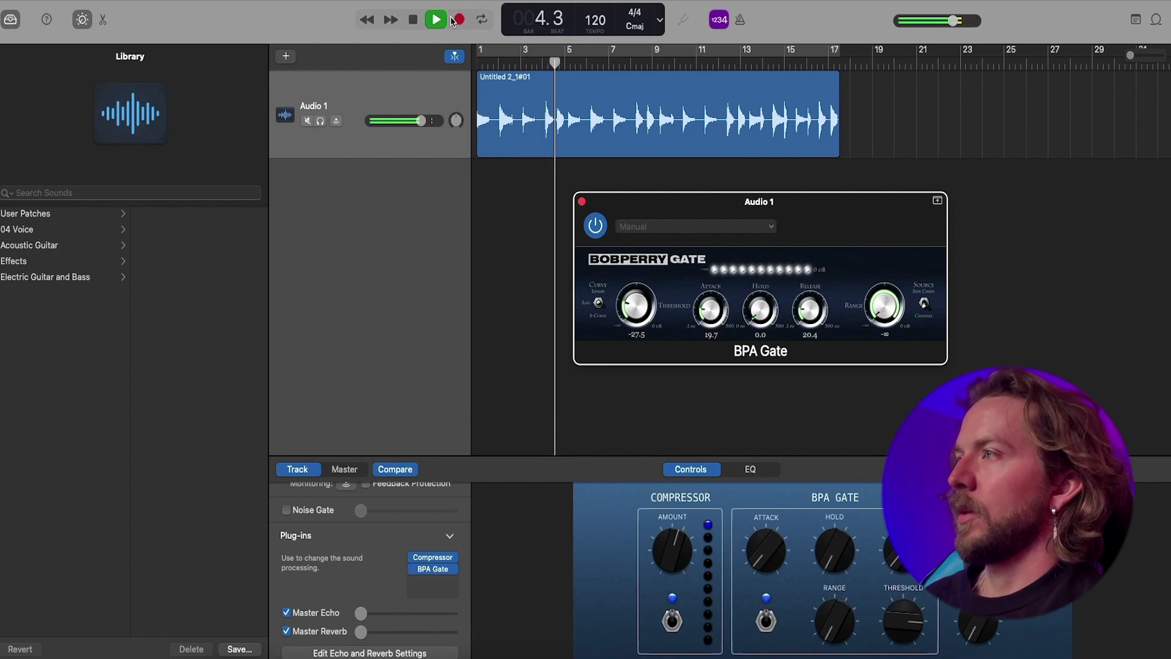
{"action": "left_click_drag", "start_coordinate": [710, 313], "coordinate": [708, 320]}
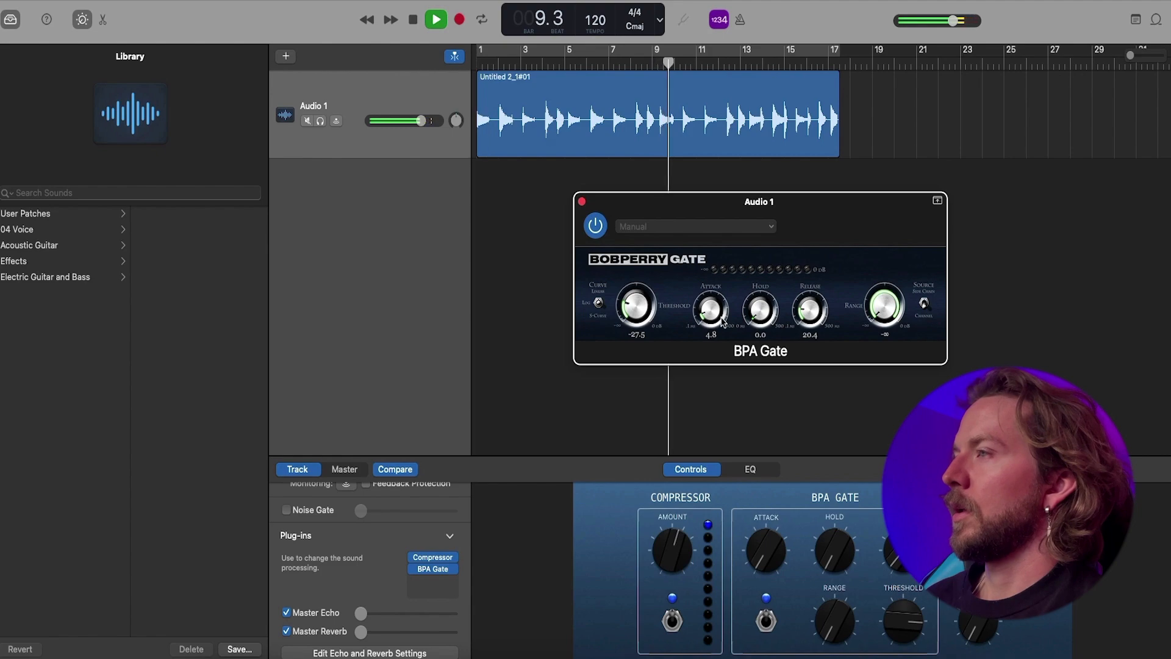
{"action": "left_click", "coordinate": [414, 20]}
{"action": "left_click", "coordinate": [414, 22]}
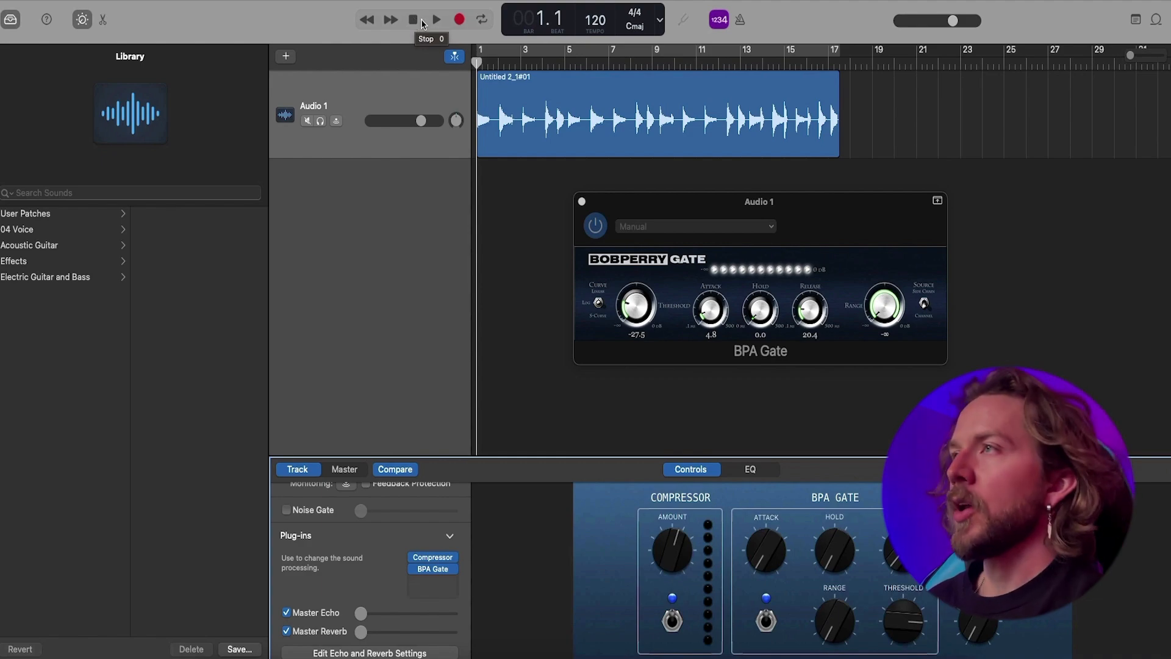
Replay the track from the start and gradually raise the gate's hold to 21.1 while listening
{"action": "left_click", "coordinate": [438, 24]}
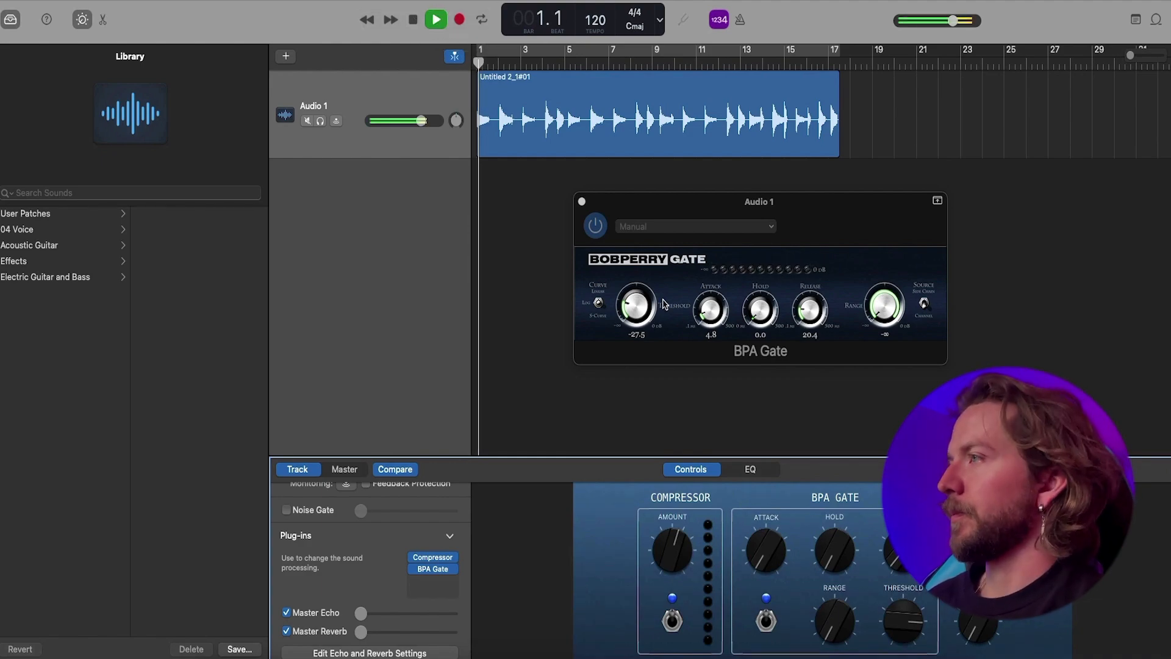
{"action": "left_click", "coordinate": [762, 316]}
{"action": "left_click_drag", "start_coordinate": [762, 316], "coordinate": [763, 287]}
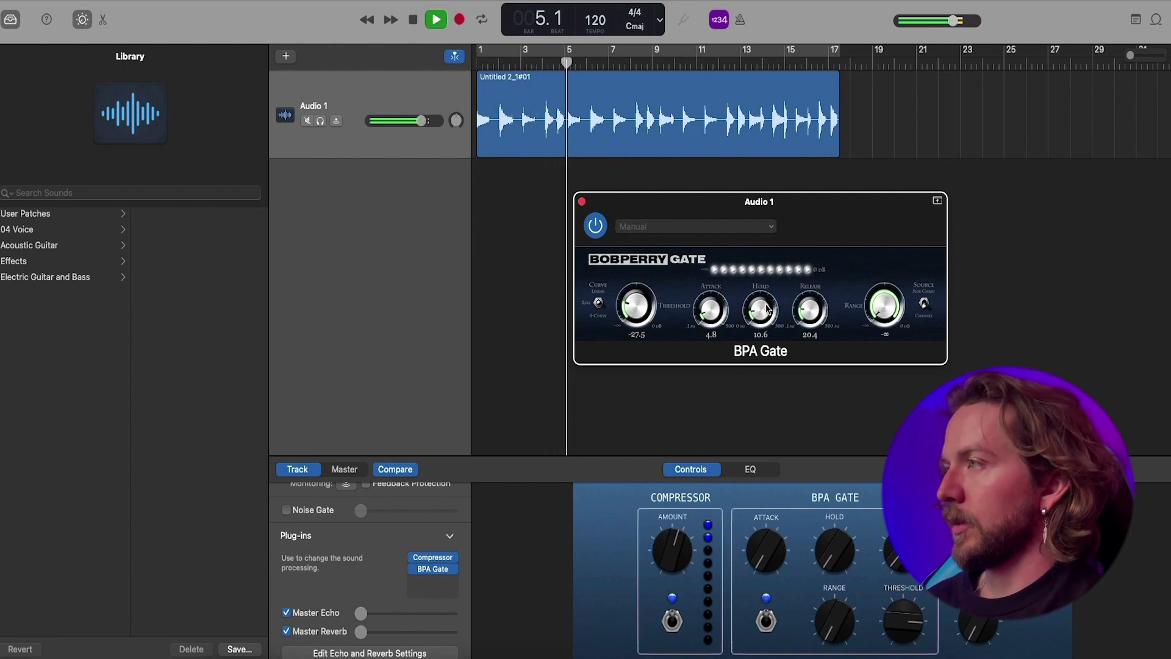
{"action": "left_click_drag", "start_coordinate": [767, 316], "coordinate": [767, 312]}
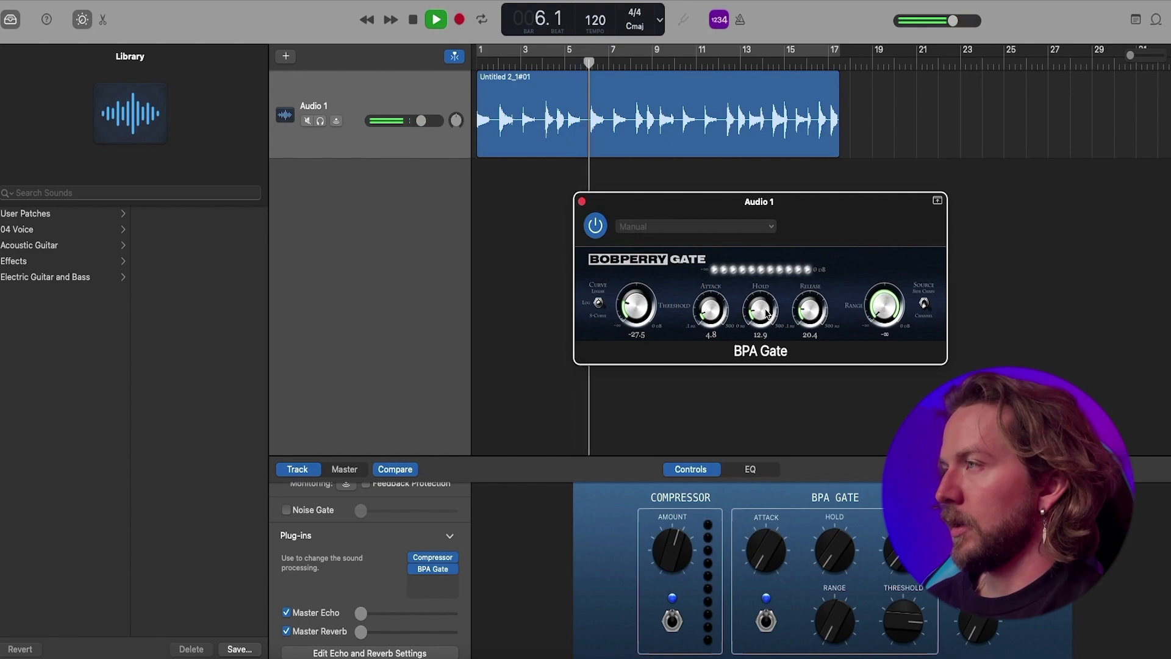
{"action": "scroll", "coordinate": [767, 312], "scroll_direction": "up", "scroll_amount": 2}
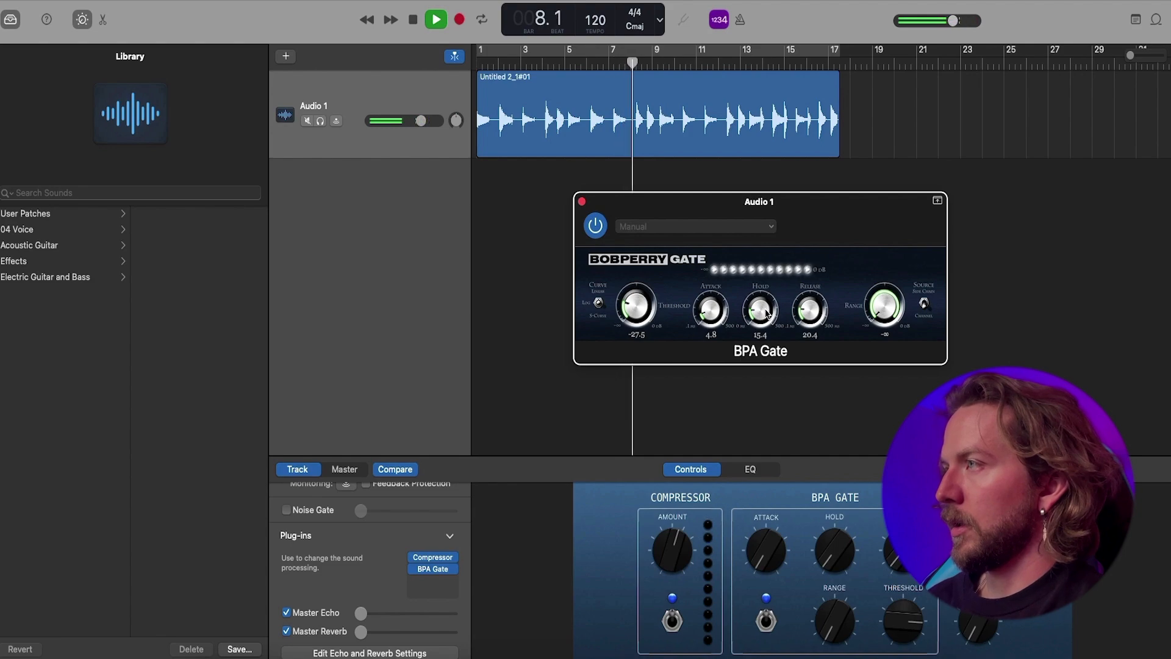
{"action": "scroll", "coordinate": [767, 312], "scroll_direction": "up", "scroll_amount": 2}
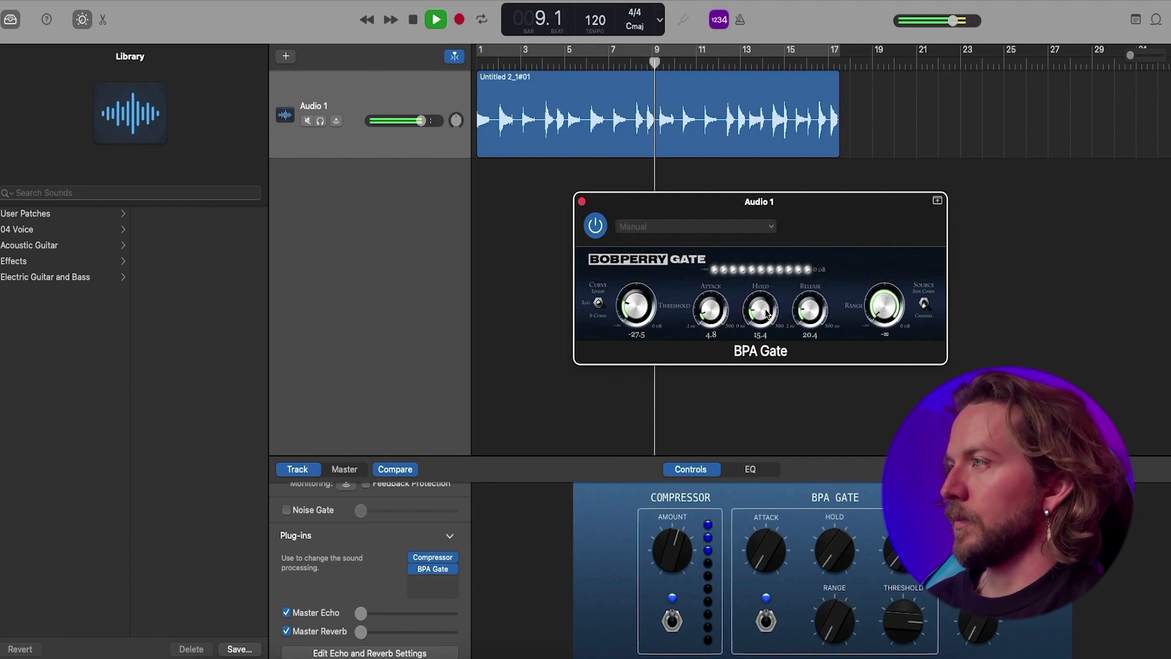
{"action": "scroll", "coordinate": [767, 311], "scroll_direction": "up", "scroll_amount": 2}
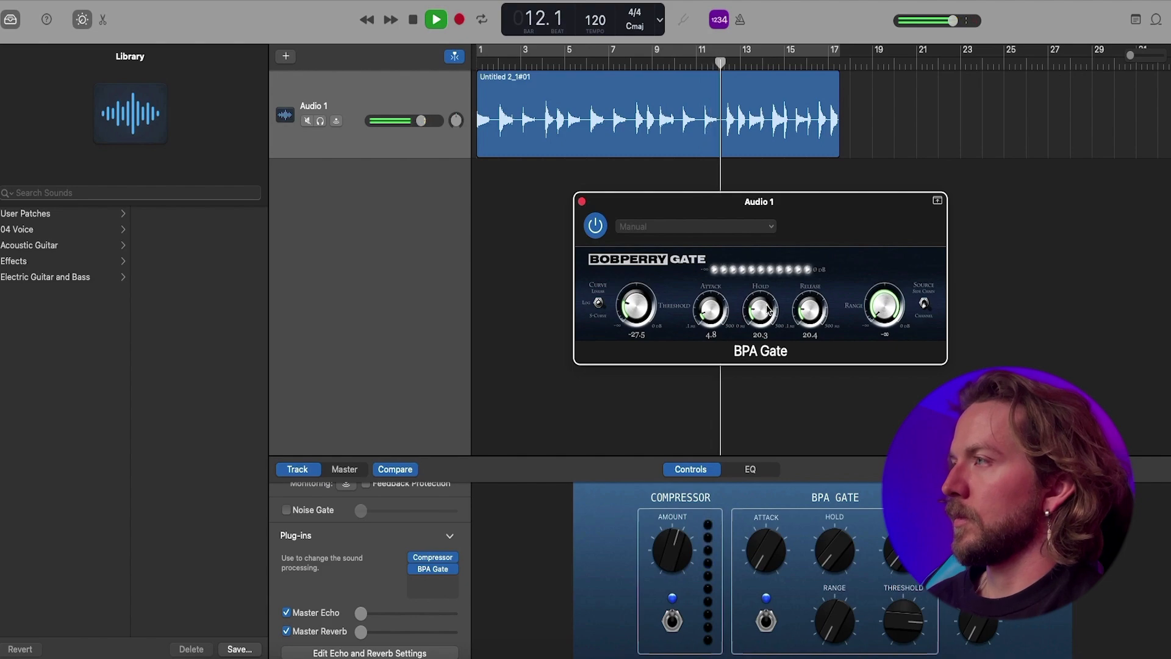
{"action": "scroll", "coordinate": [768, 310], "scroll_direction": "up", "scroll_amount": 1}
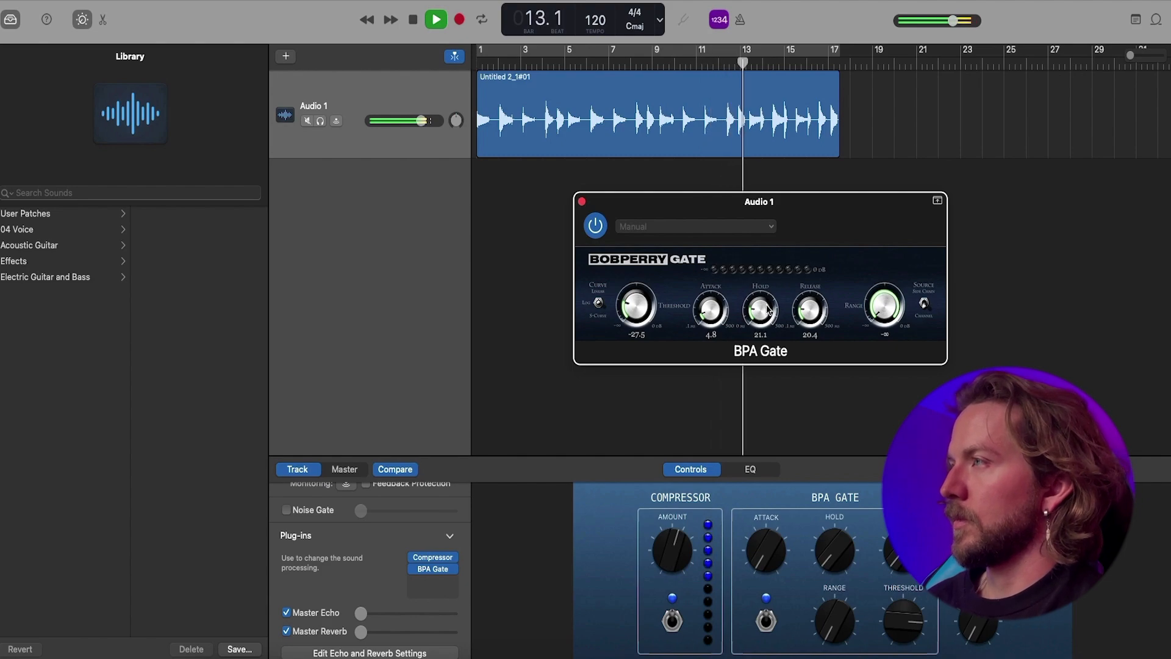
Fine-tune the gate to an attack of 3.8 and a hold of 25.1, and return the playhead to the start
{"action": "scroll", "coordinate": [715, 318], "scroll_direction": "down", "scroll_amount": 1}
{"action": "scroll", "coordinate": [715, 319], "scroll_direction": "down", "scroll_amount": 2}
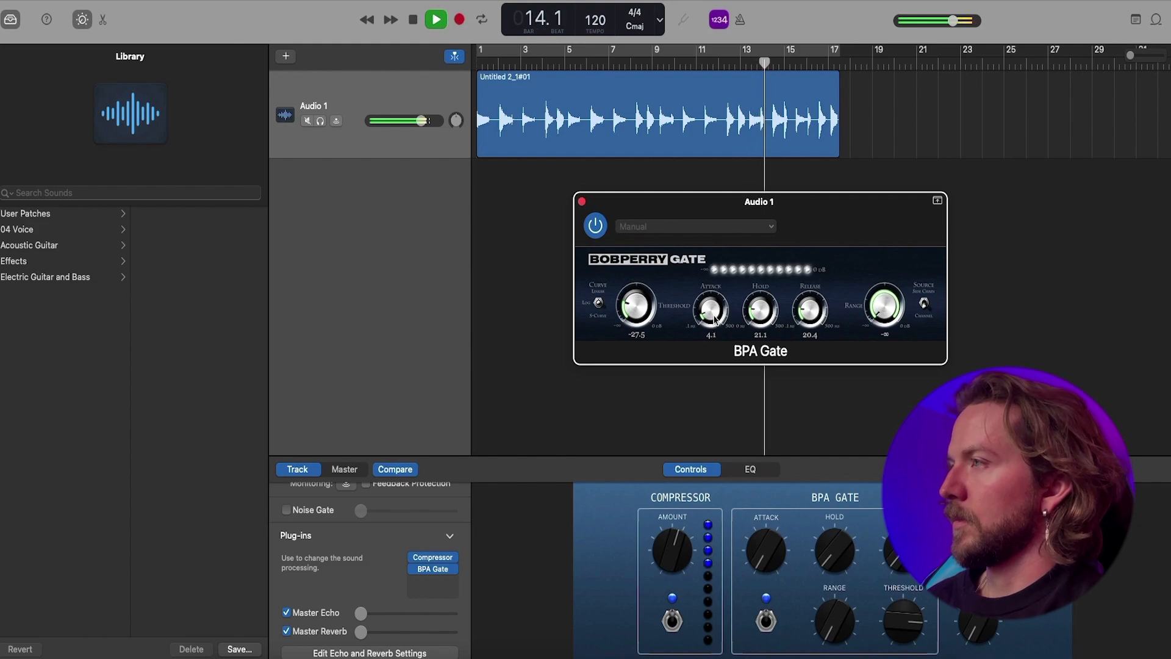
{"action": "scroll", "coordinate": [756, 311], "scroll_direction": "up", "scroll_amount": 3}
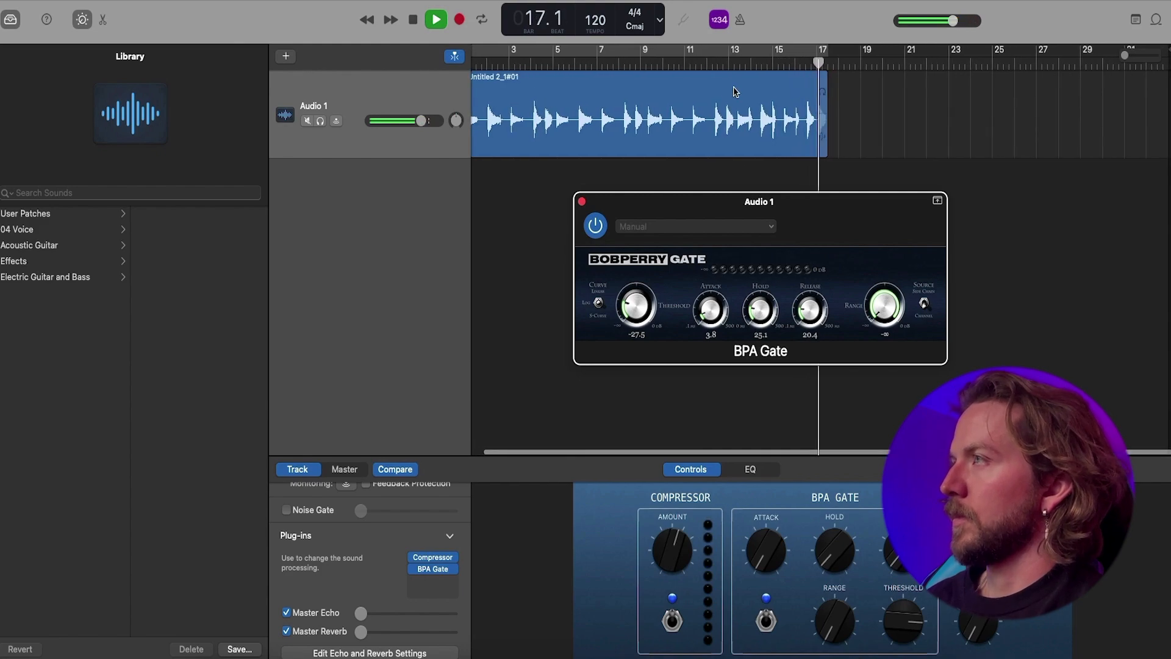
{"action": "left_click", "coordinate": [410, 20]}
{"action": "left_click", "coordinate": [409, 21]}
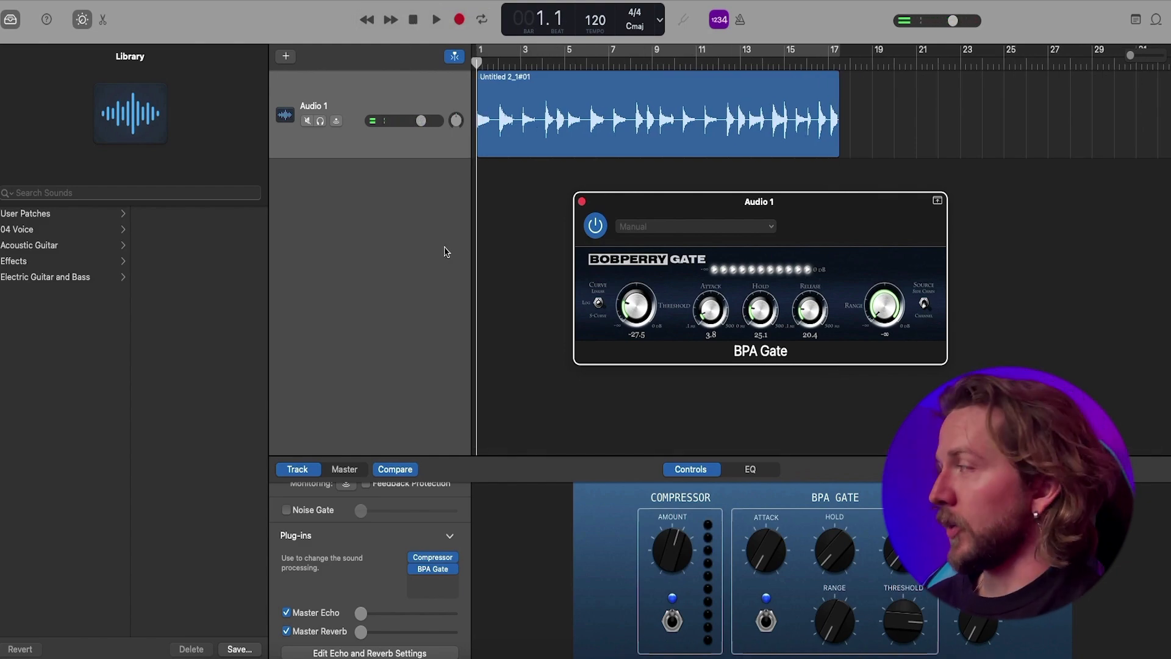
Turn on cycle playback, place the loop range at about bars 12 to 14, and audition that section
{"action": "key", "text": "c"}
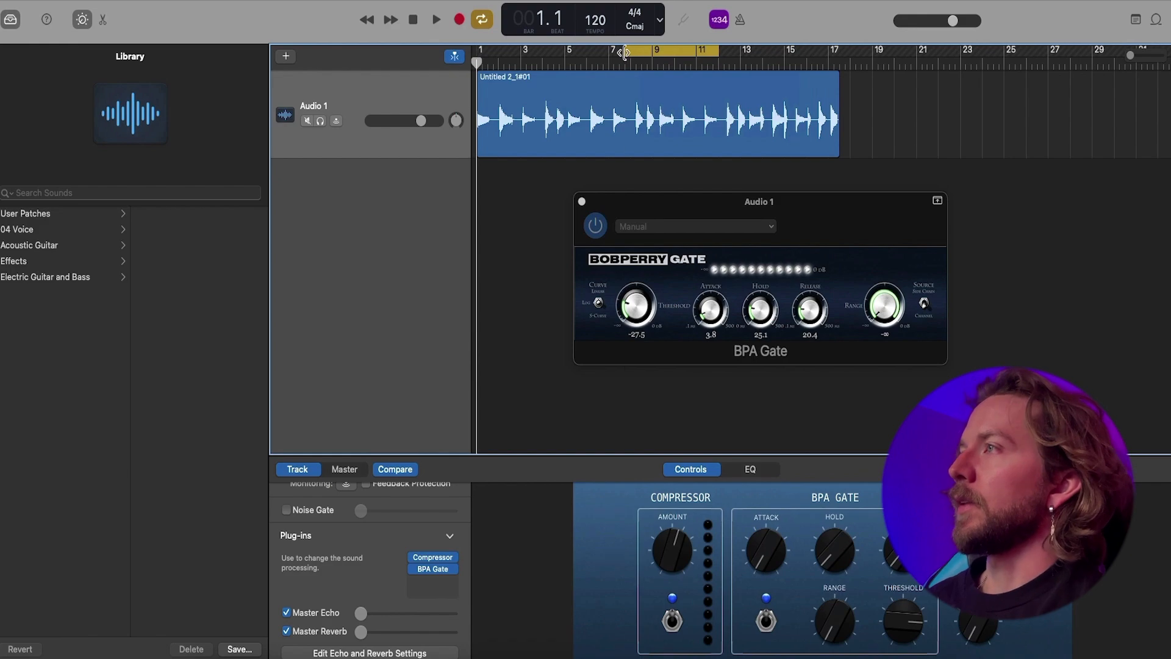
{"action": "left_click_drag", "start_coordinate": [625, 55], "coordinate": [649, 55]}
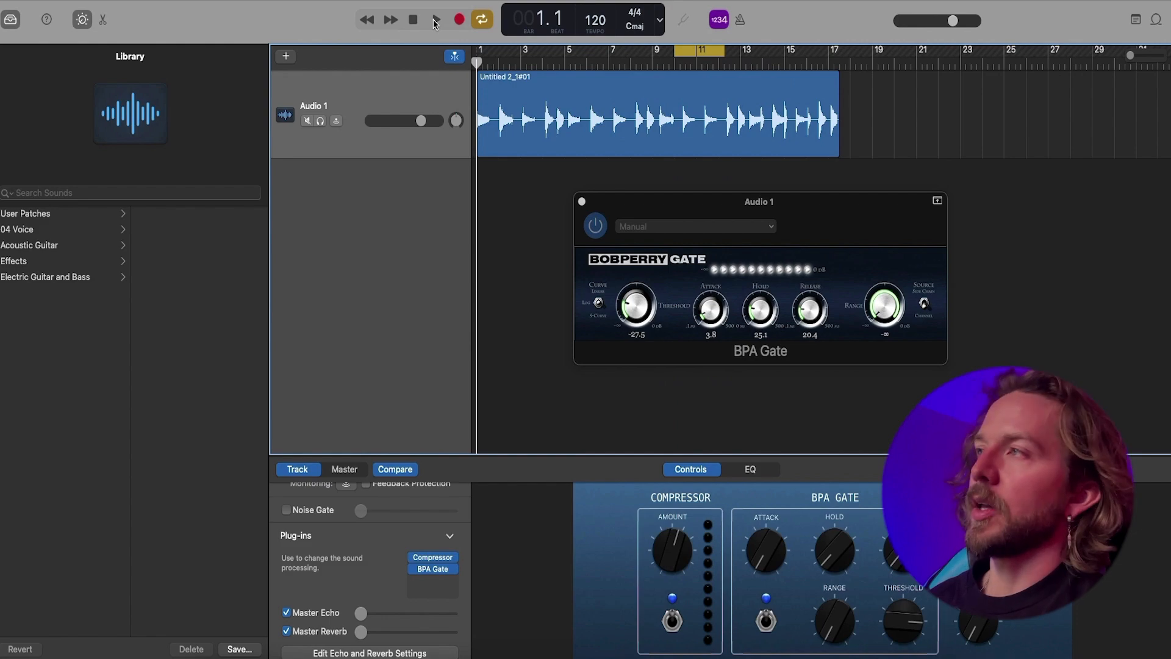
{"action": "left_click", "coordinate": [436, 20]}
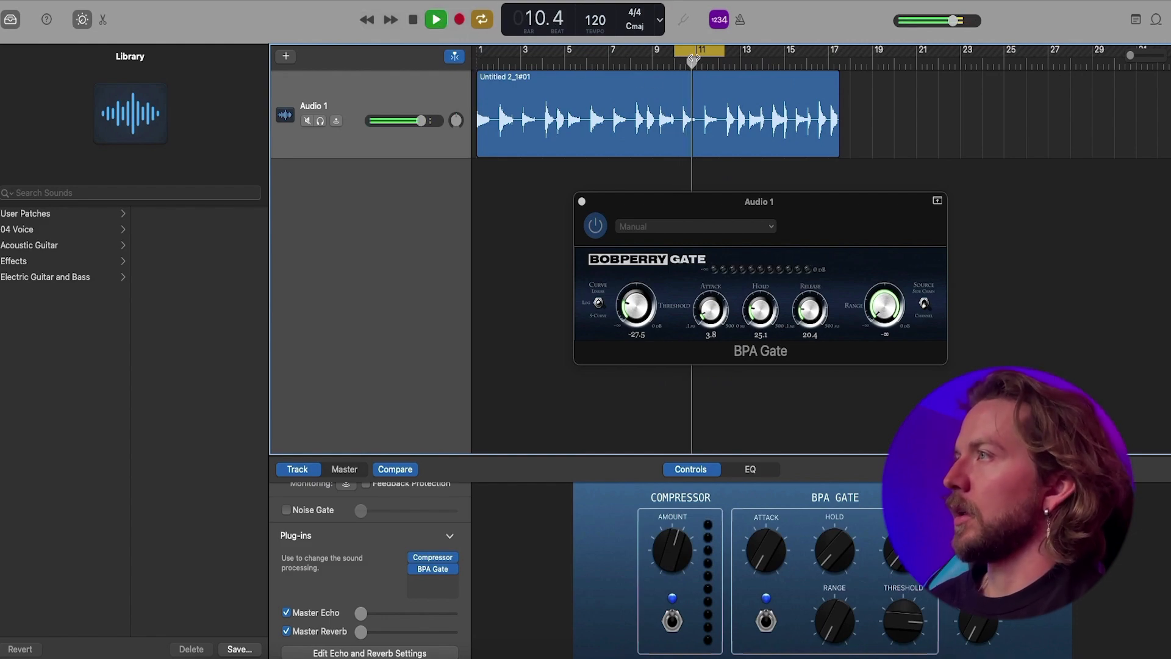
{"action": "left_click_drag", "start_coordinate": [695, 57], "coordinate": [723, 51]}
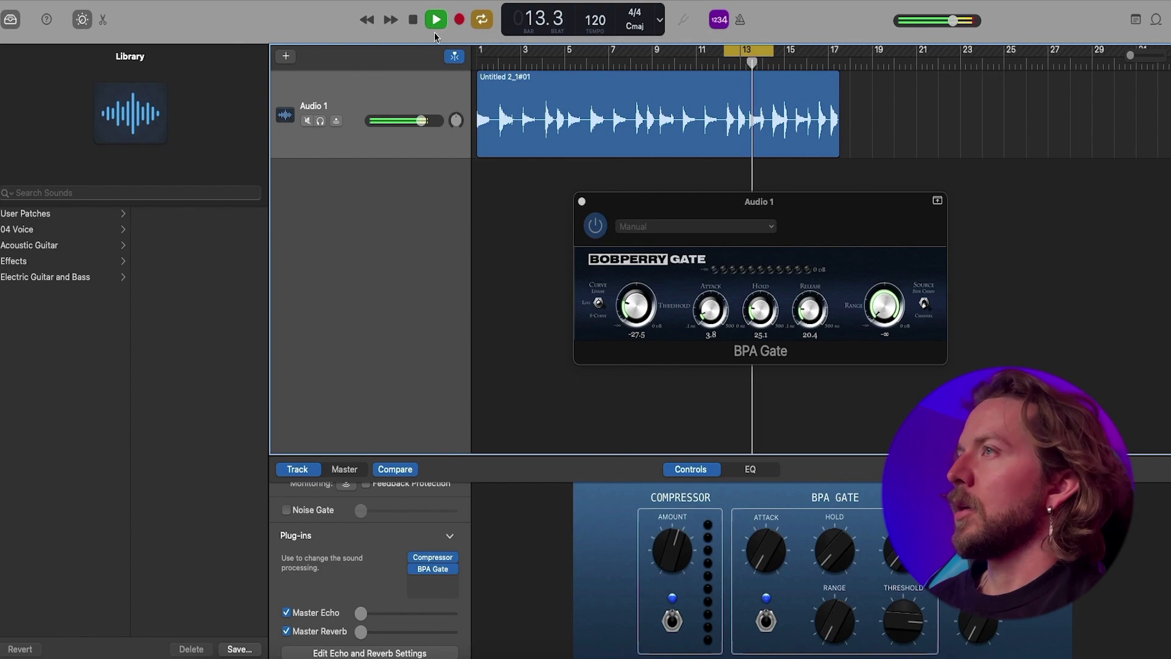
{"action": "key", "text": "space"}
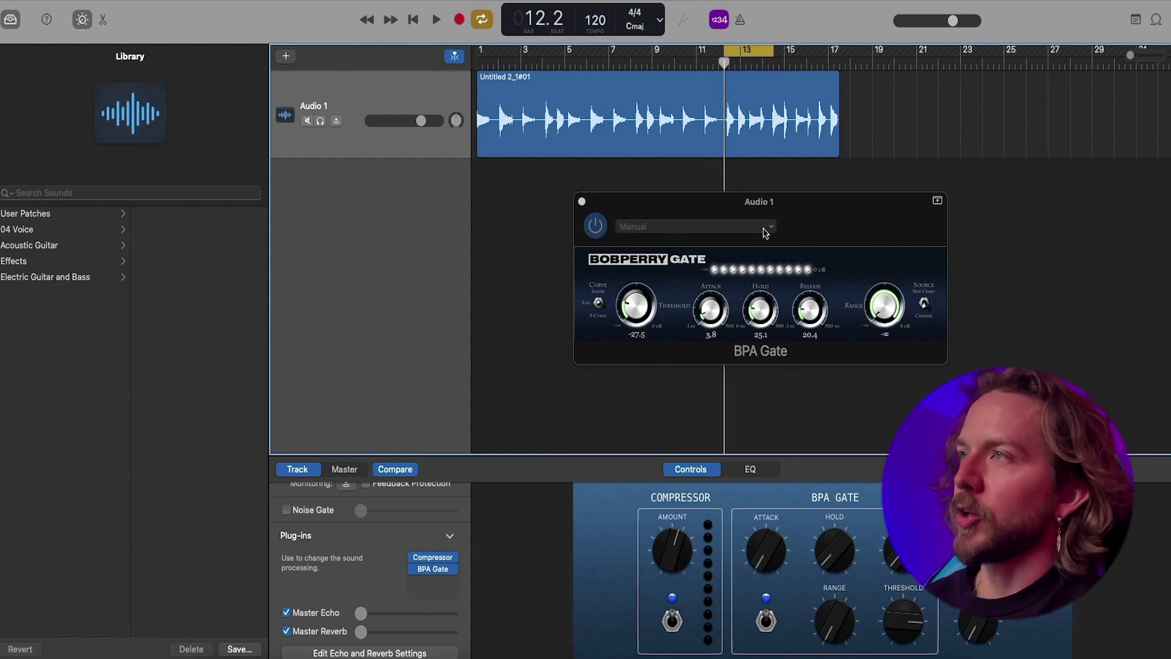
Play the looped section and set the gate's threshold to -24.0 and its attack to 2.6
{"action": "left_click", "coordinate": [436, 20]}
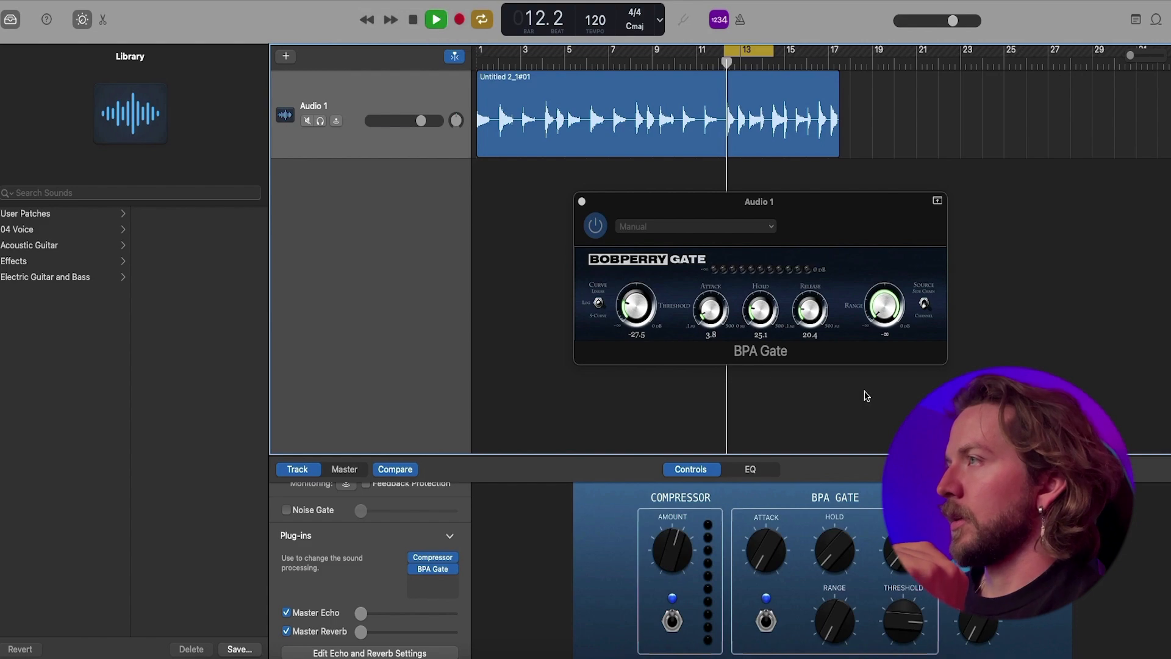
{"action": "left_click_drag", "start_coordinate": [644, 319], "coordinate": [644, 313]}
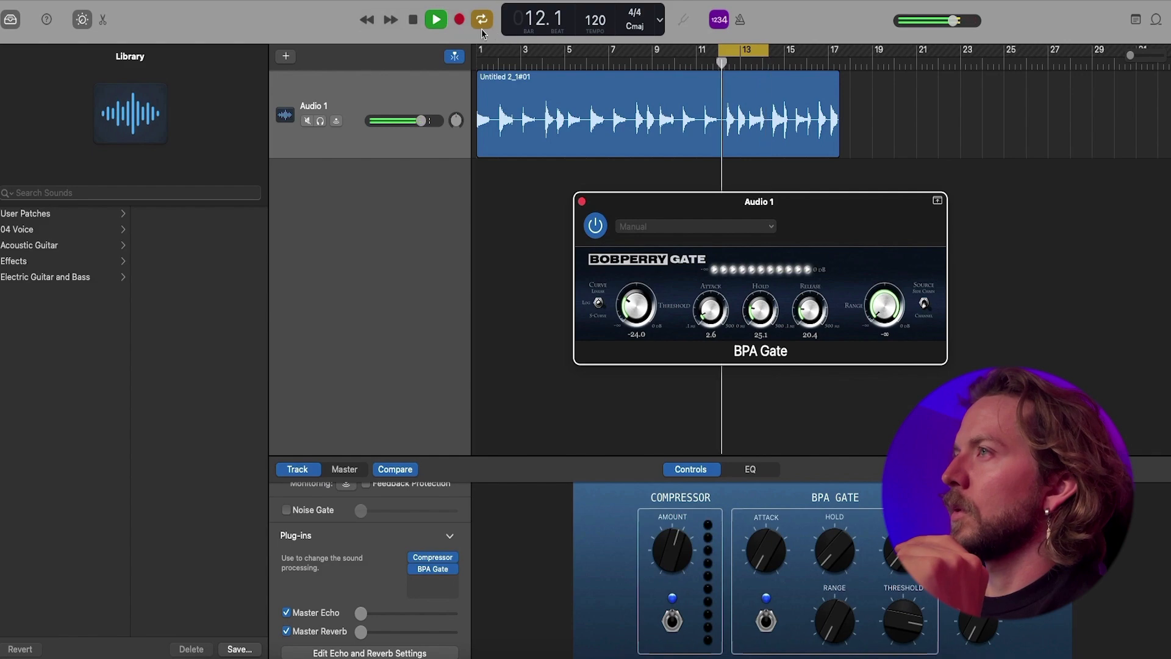
Stop playback, turn off cycle playback, and return the playhead to the start of the project
{"action": "left_click", "coordinate": [414, 24]}
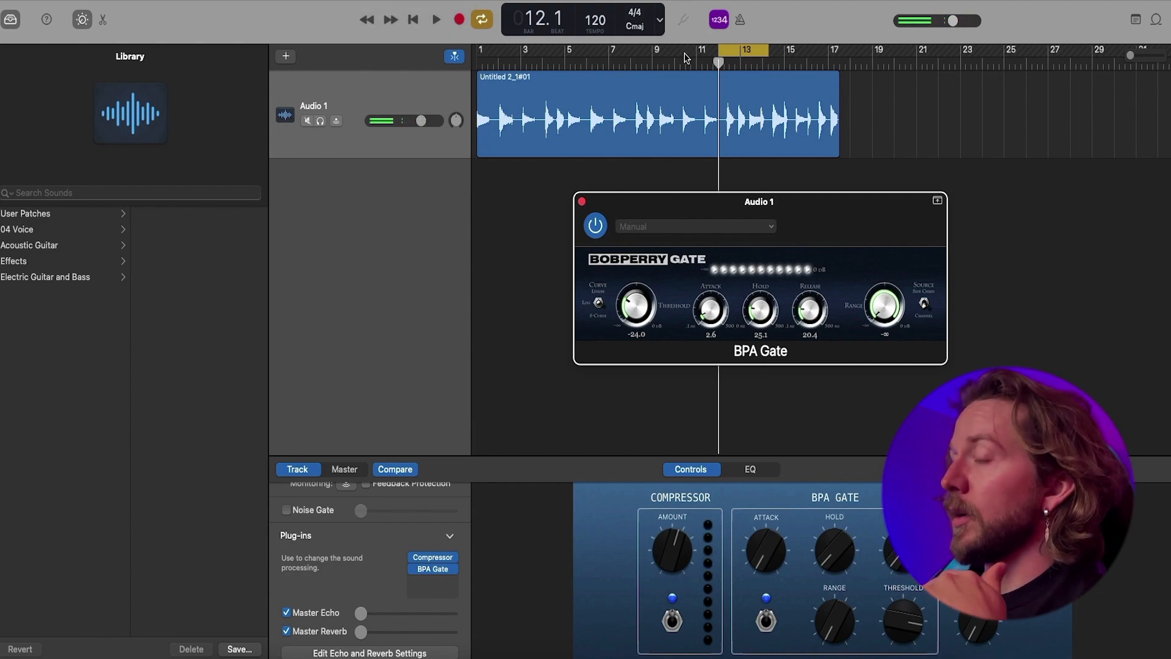
{"action": "key", "text": "c"}
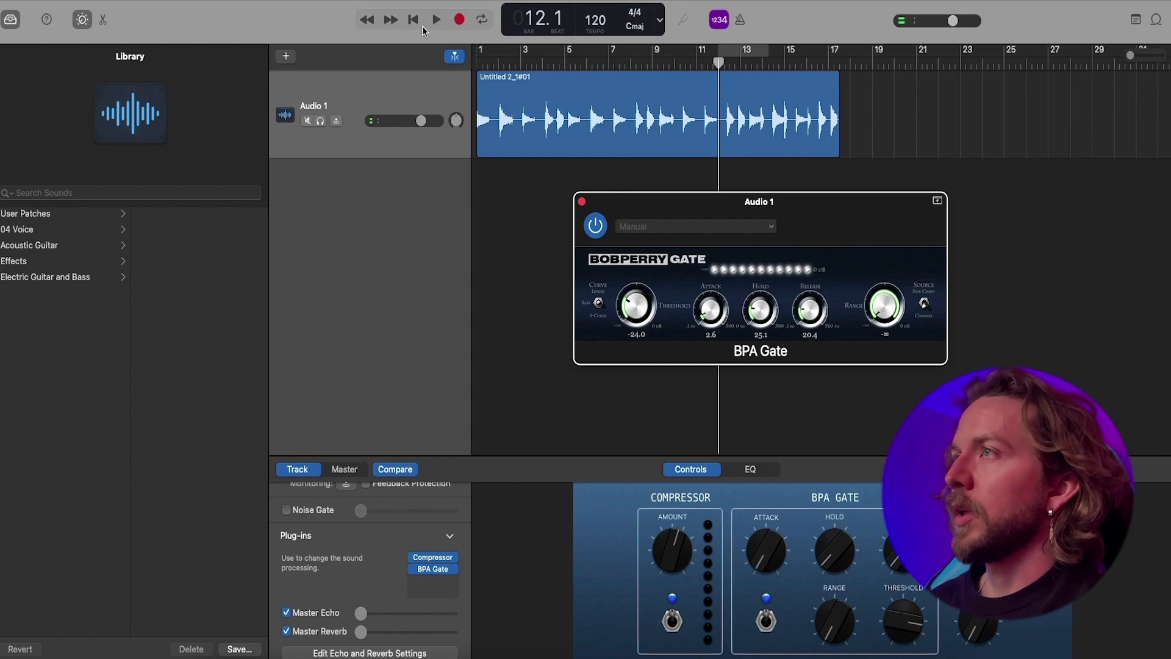
{"action": "key", "text": "Return"}
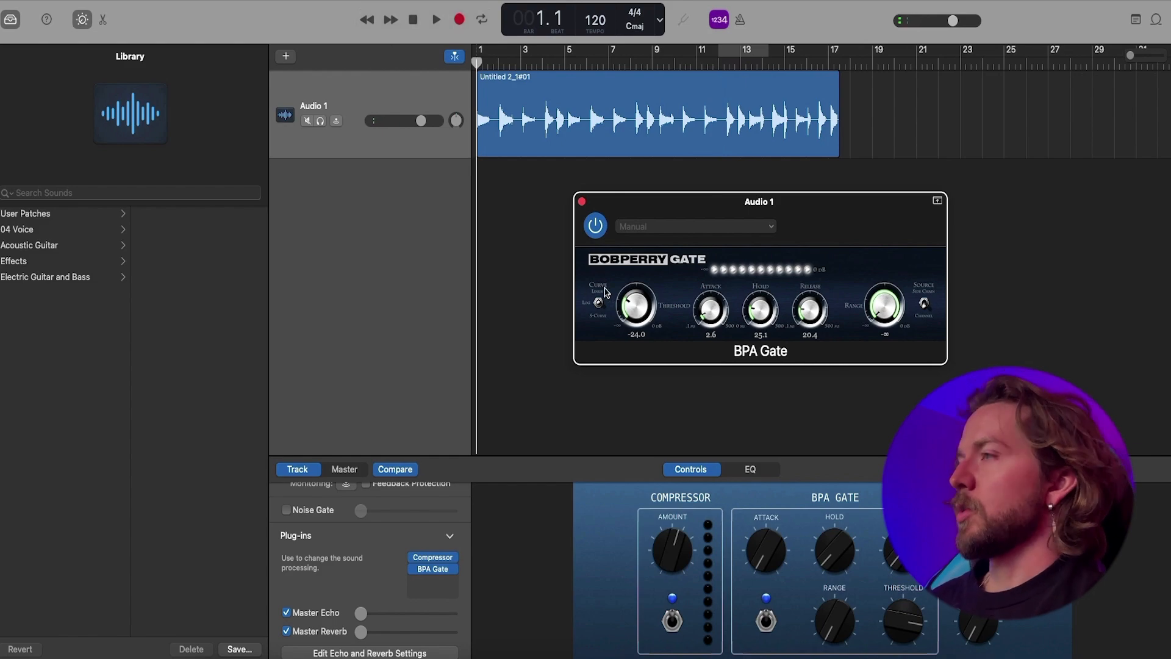
Compare the Audio 1 track from the start with the BPA Gate bypassed and with it re-enabled, stopping playback after each listen
{"action": "left_click", "coordinate": [596, 225]}
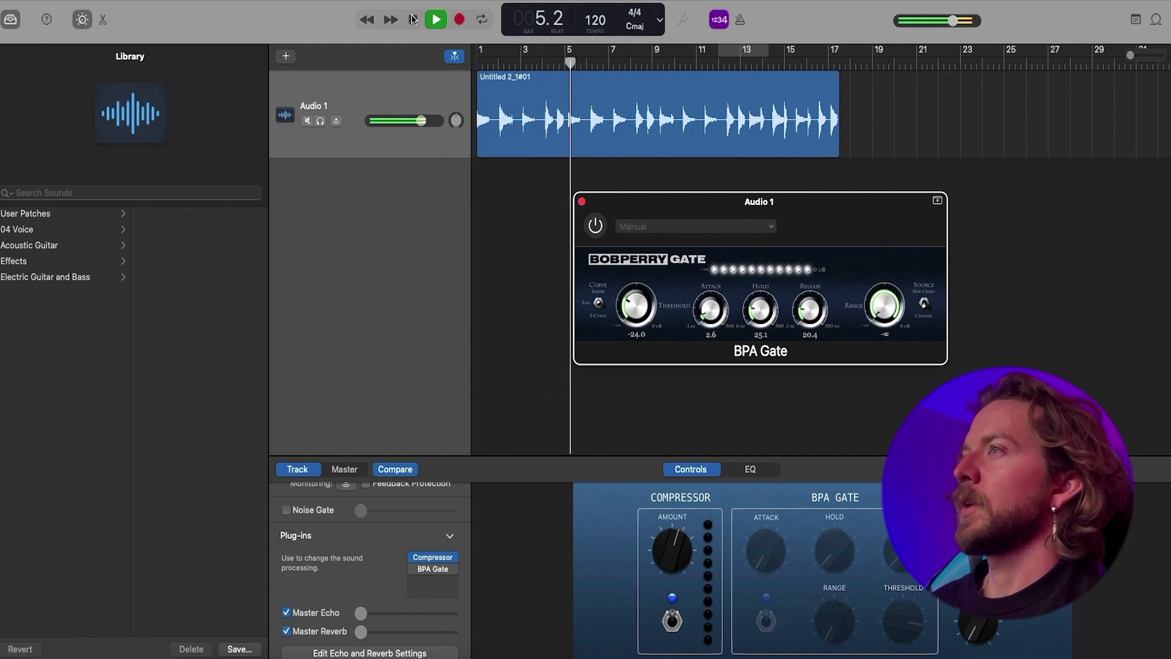
{"action": "key", "text": "space"}
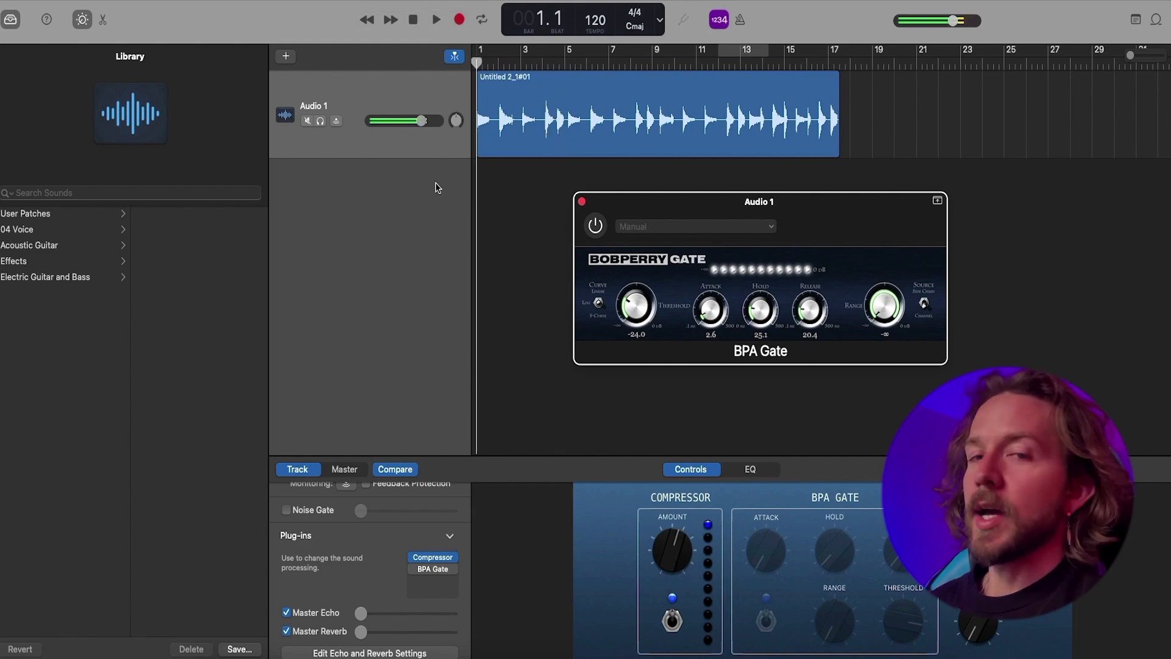
{"action": "left_click", "coordinate": [601, 234]}
{"action": "key", "text": "space"}
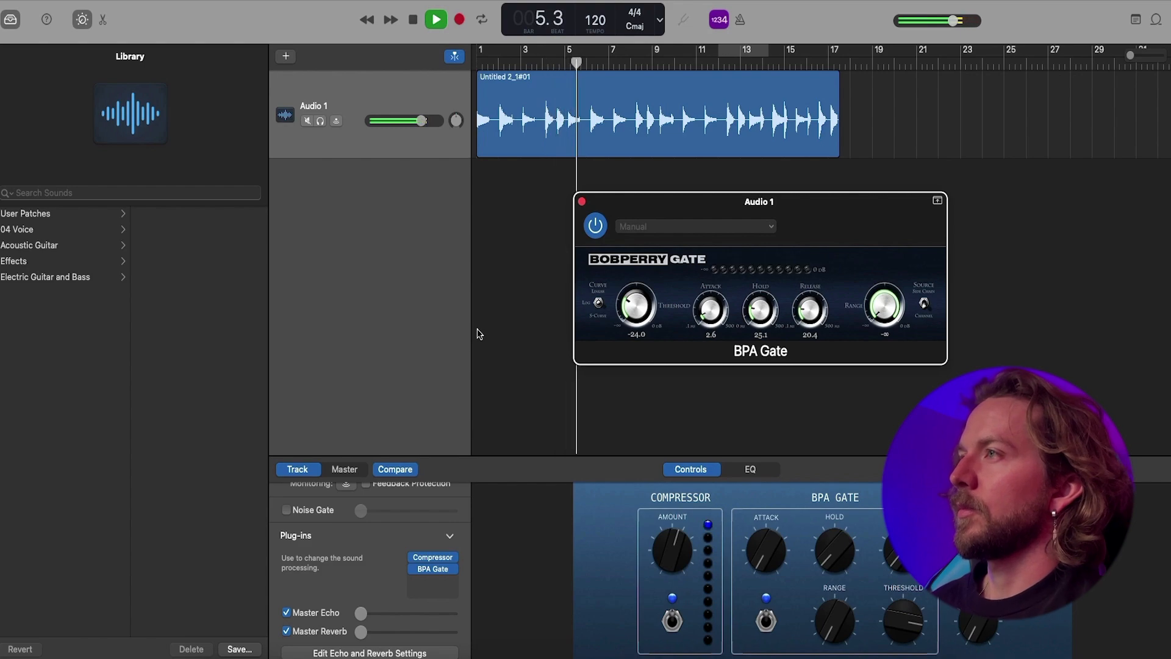
{"action": "left_click", "coordinate": [414, 20]}
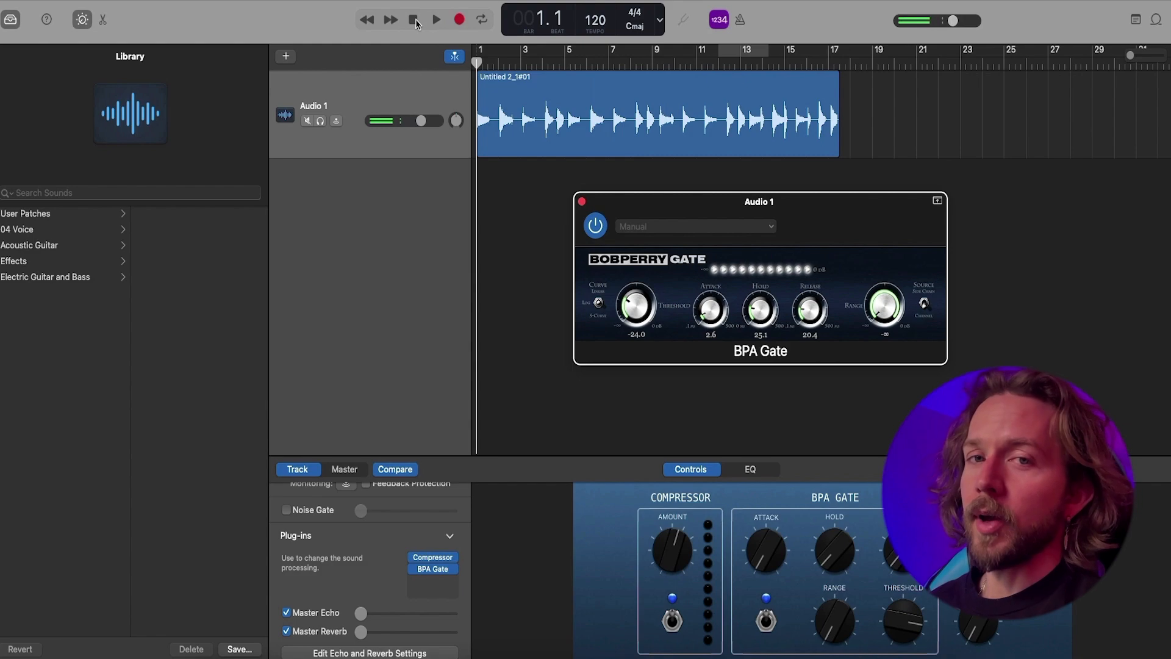
{"action": "left_click_drag", "start_coordinate": [877, 230], "coordinate": [876, 237]}
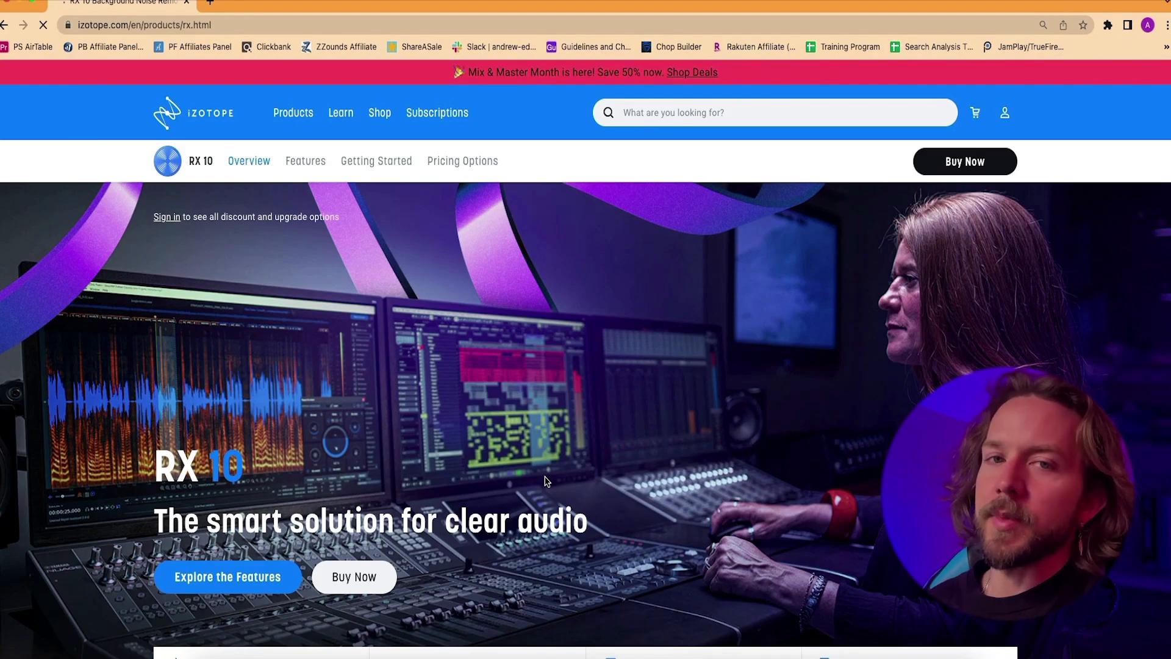
Look over the iZotope RX 10 product page in the web browser, from the header to the product video and back
{"action": "scroll", "coordinate": [591, 436], "scroll_direction": "down", "scroll_amount": 5}
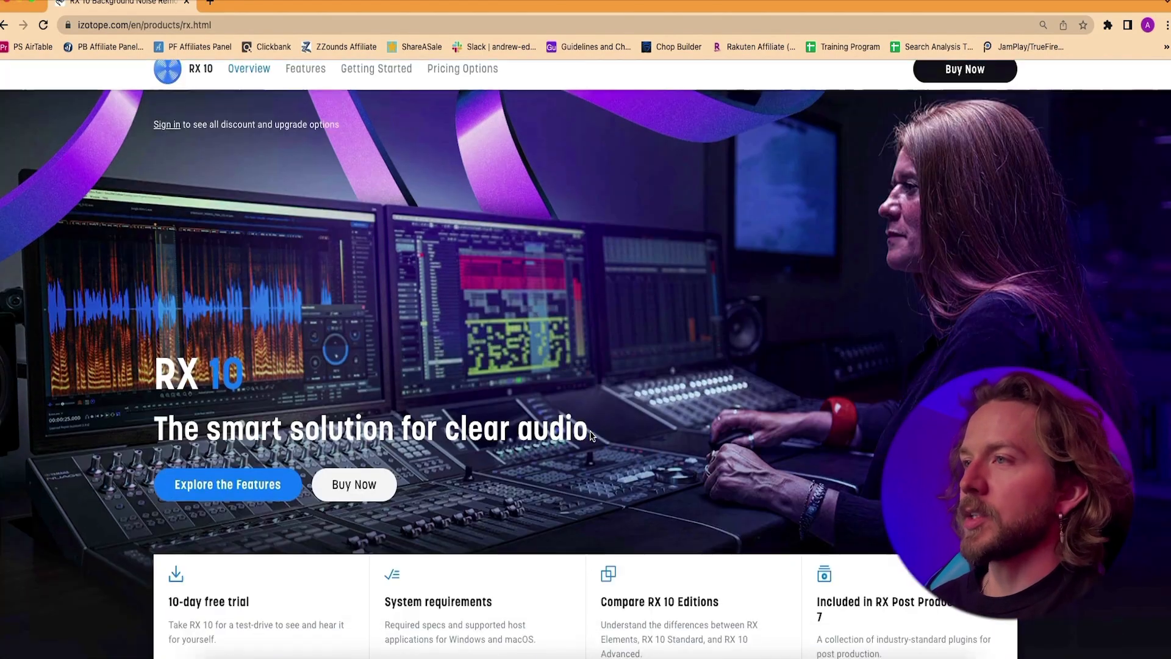
{"action": "scroll", "coordinate": [635, 287], "scroll_direction": "down", "scroll_amount": 10}
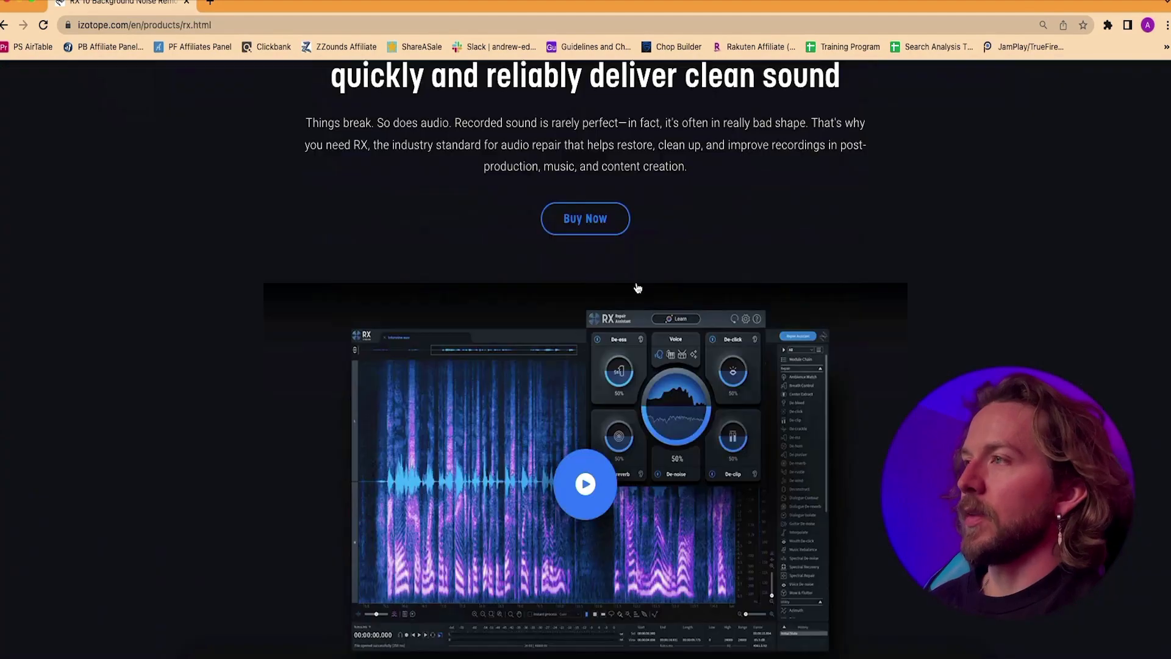
{"action": "scroll", "coordinate": [658, 230], "scroll_direction": "up", "scroll_amount": 2}
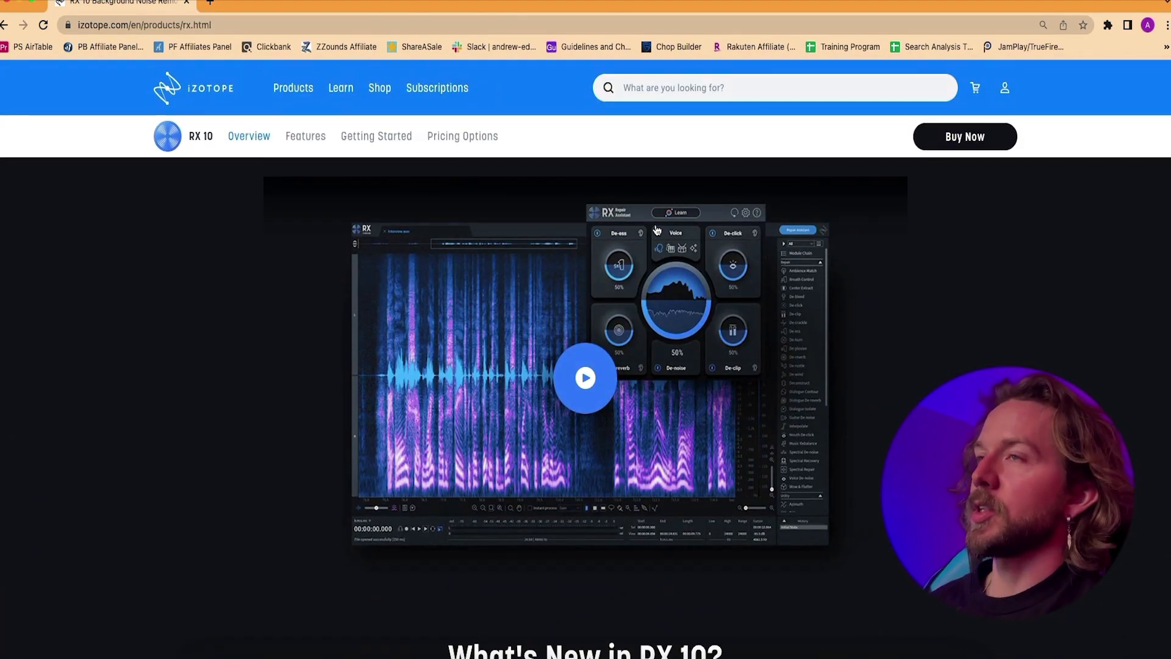
{"action": "scroll", "coordinate": [657, 229], "scroll_direction": "up", "scroll_amount": 8}
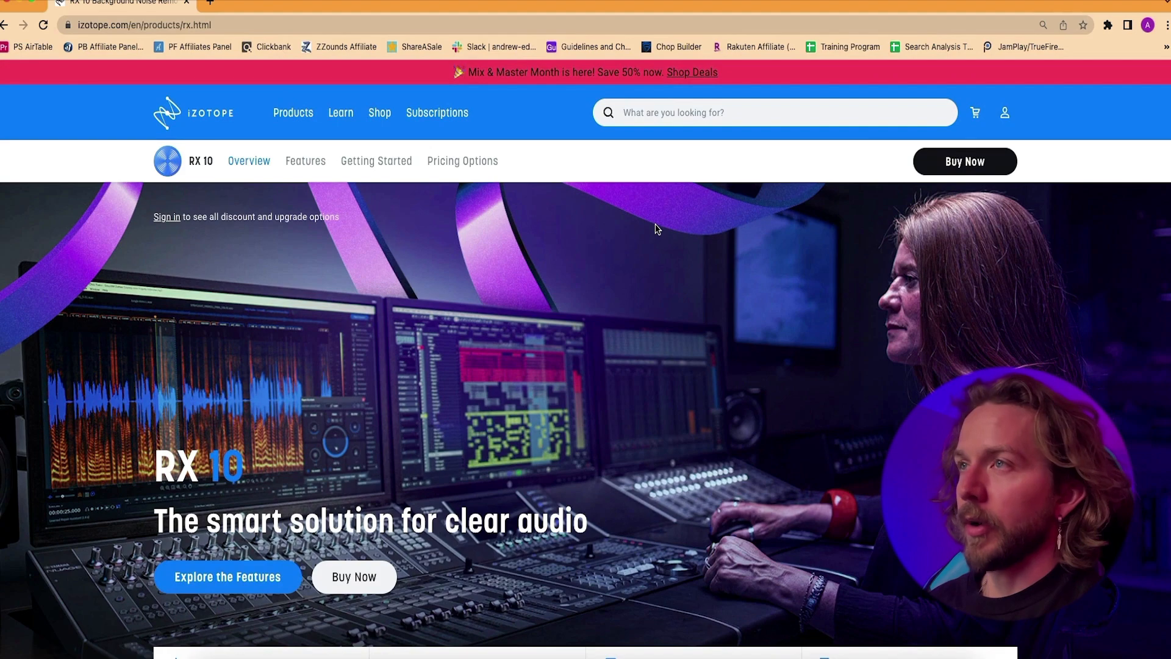